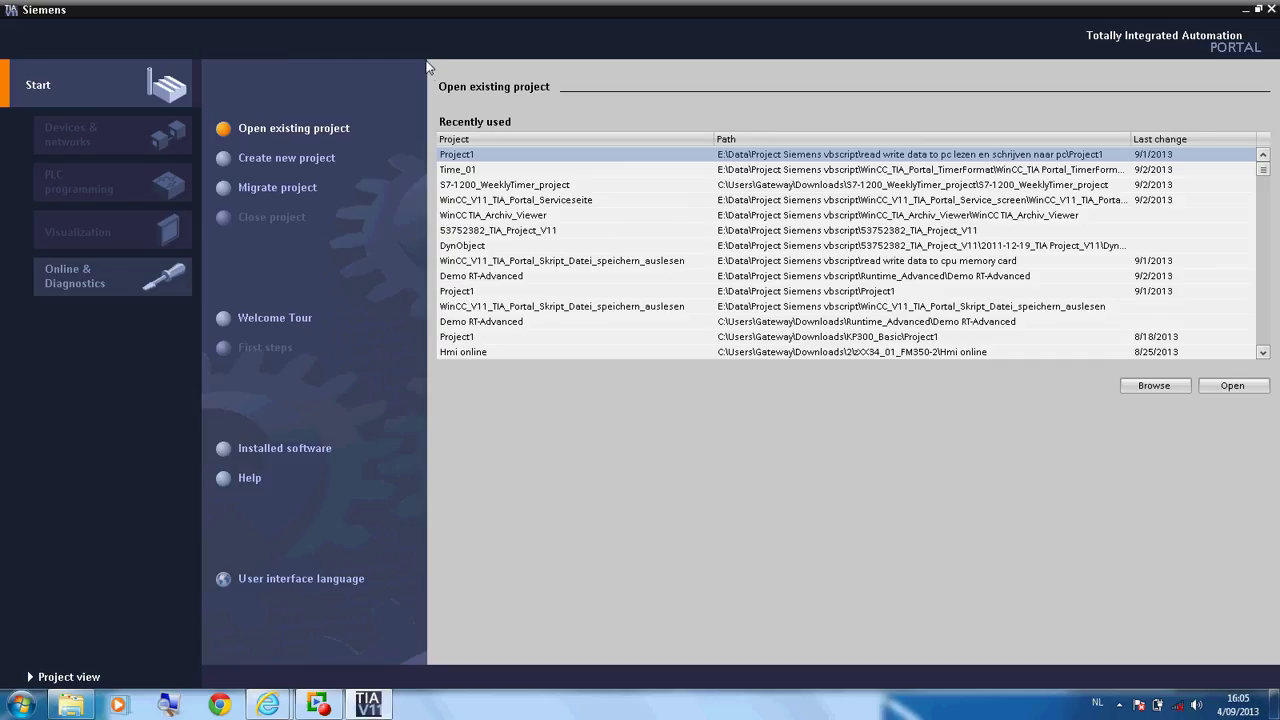
- Create a new project named Project1 in the default project folder
click(320, 162)
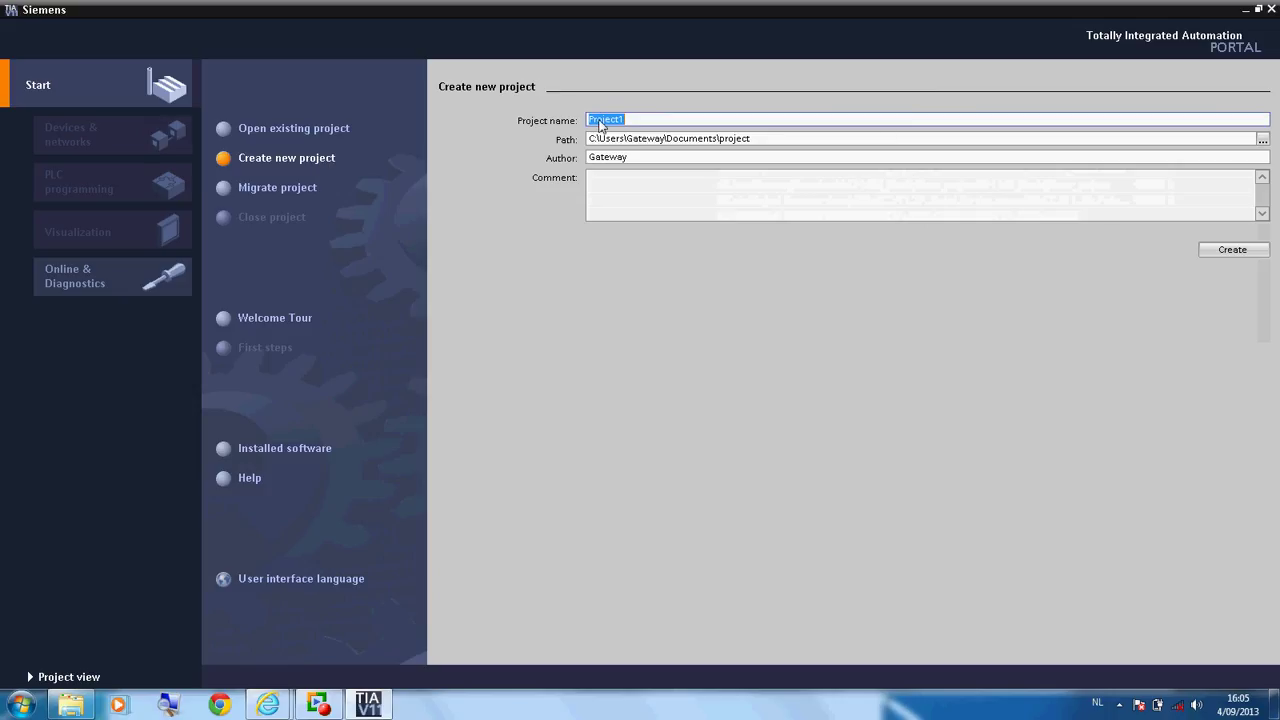
click(1232, 250)
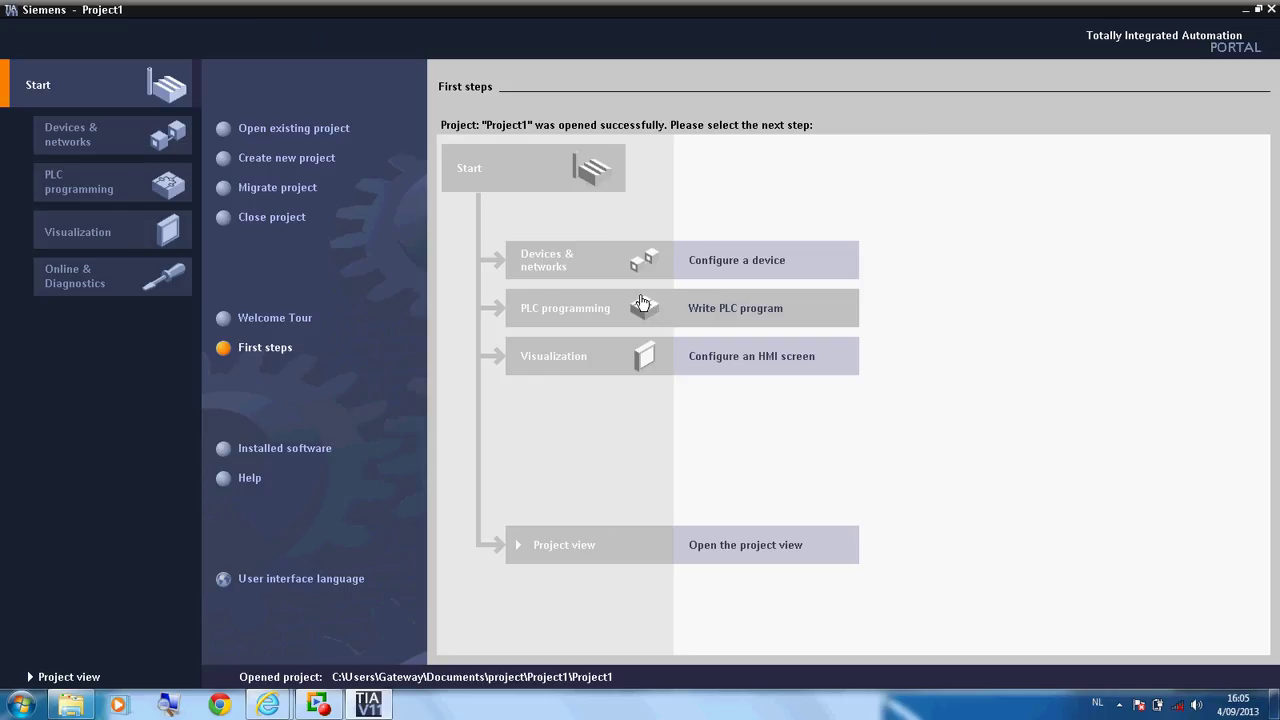
- Add a general PC station from the PC systems category as a new device in the project
click(128, 178)
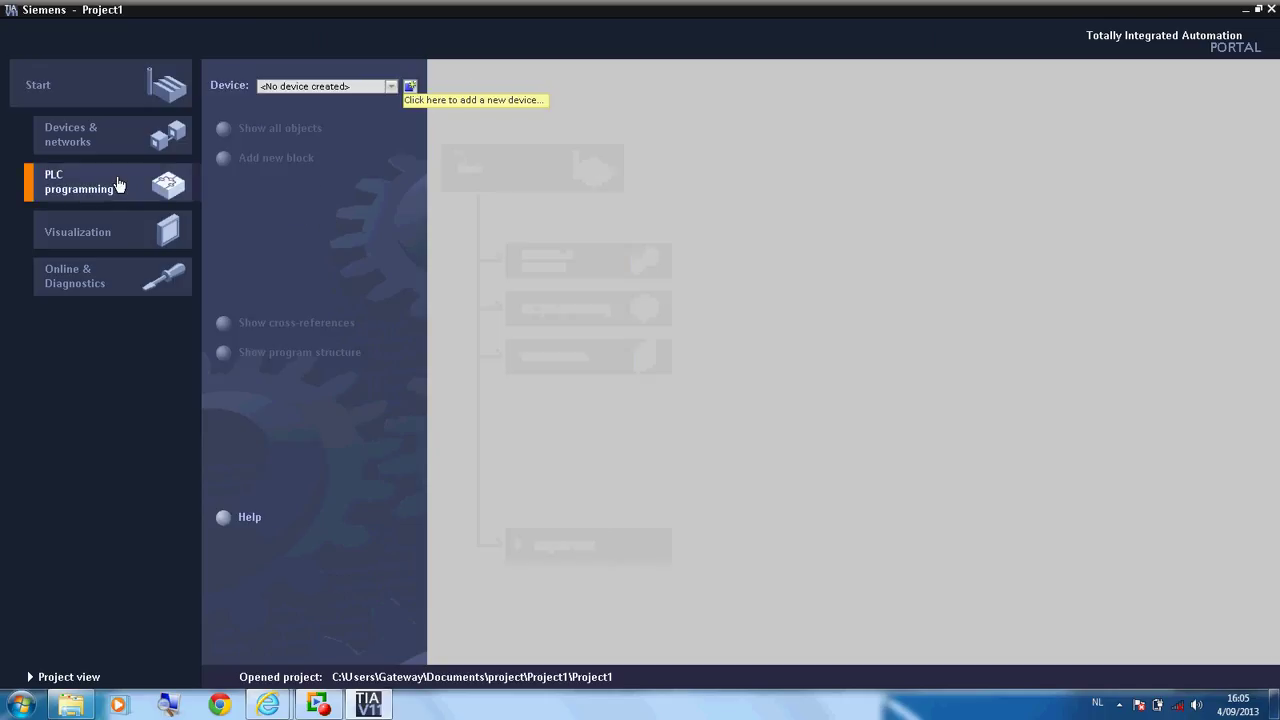
click(410, 87)
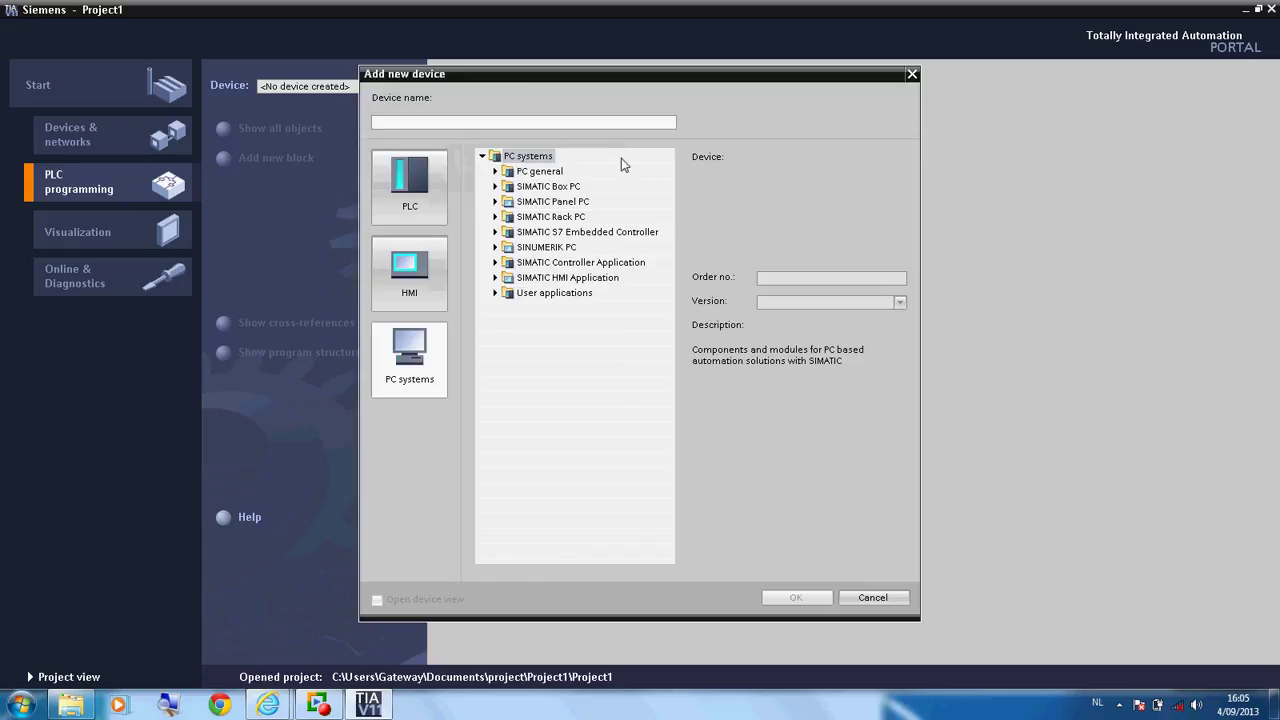
click(495, 172)
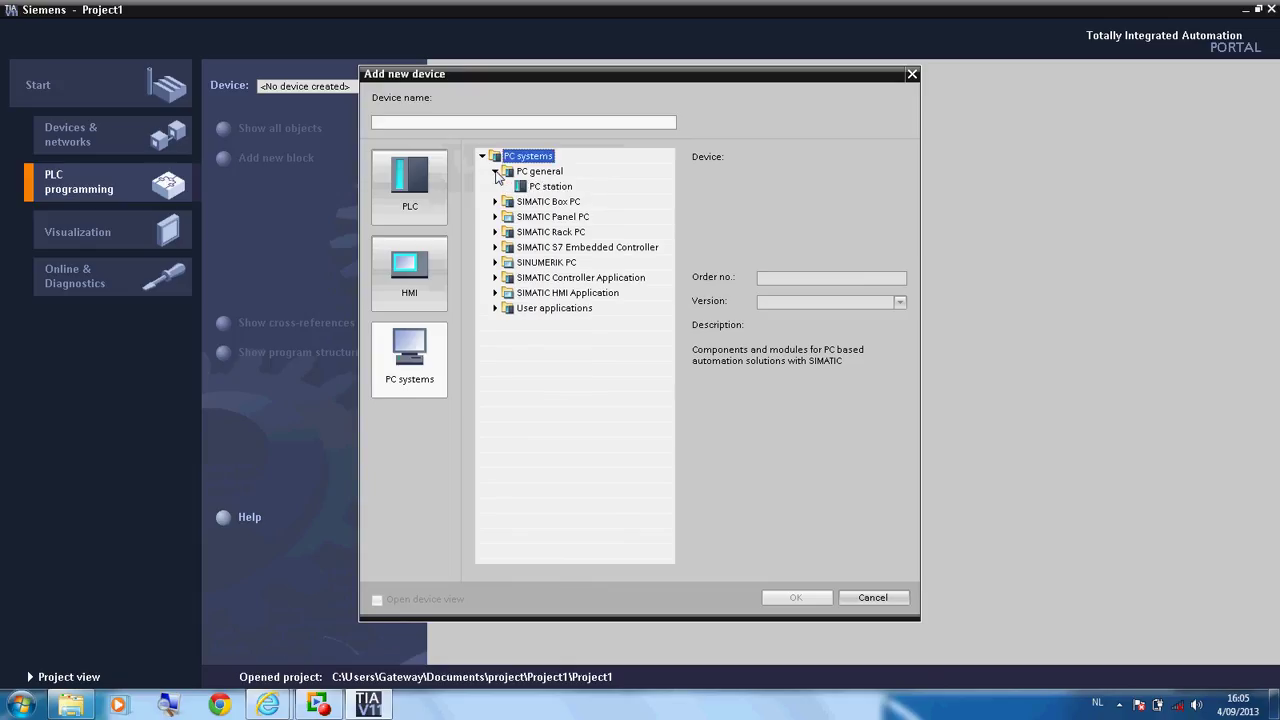
click(556, 189)
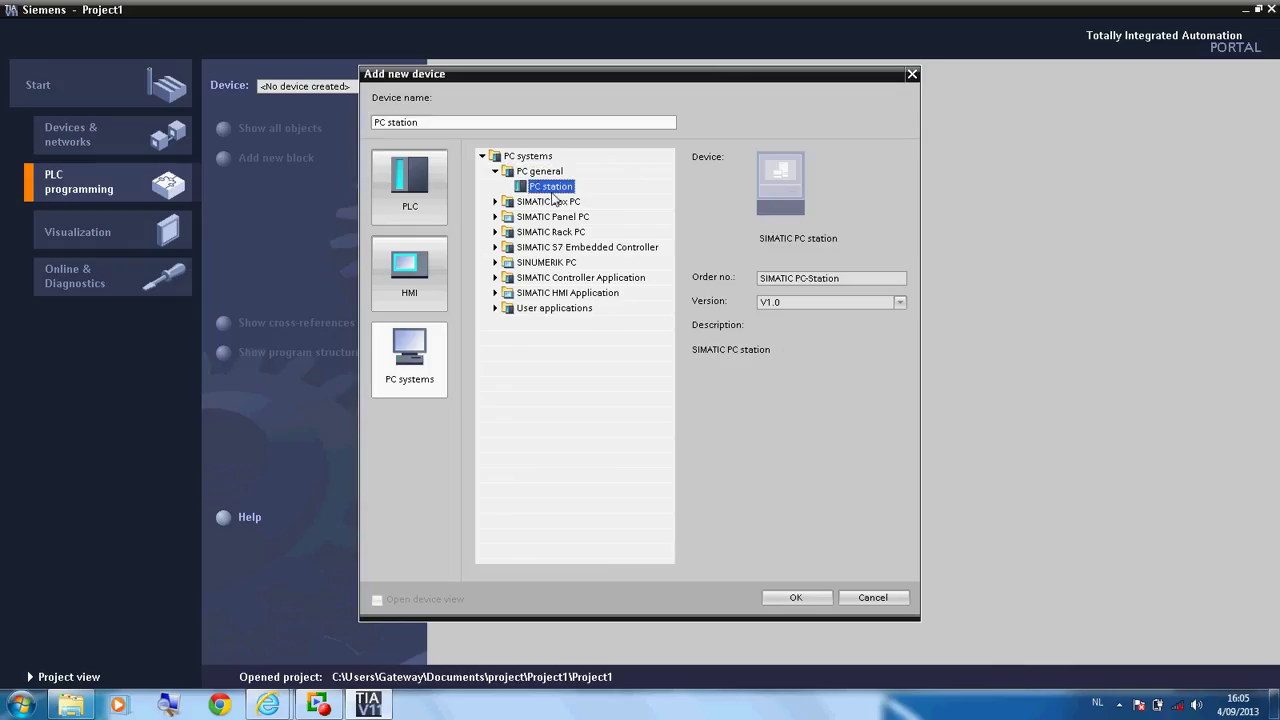
click(796, 597)
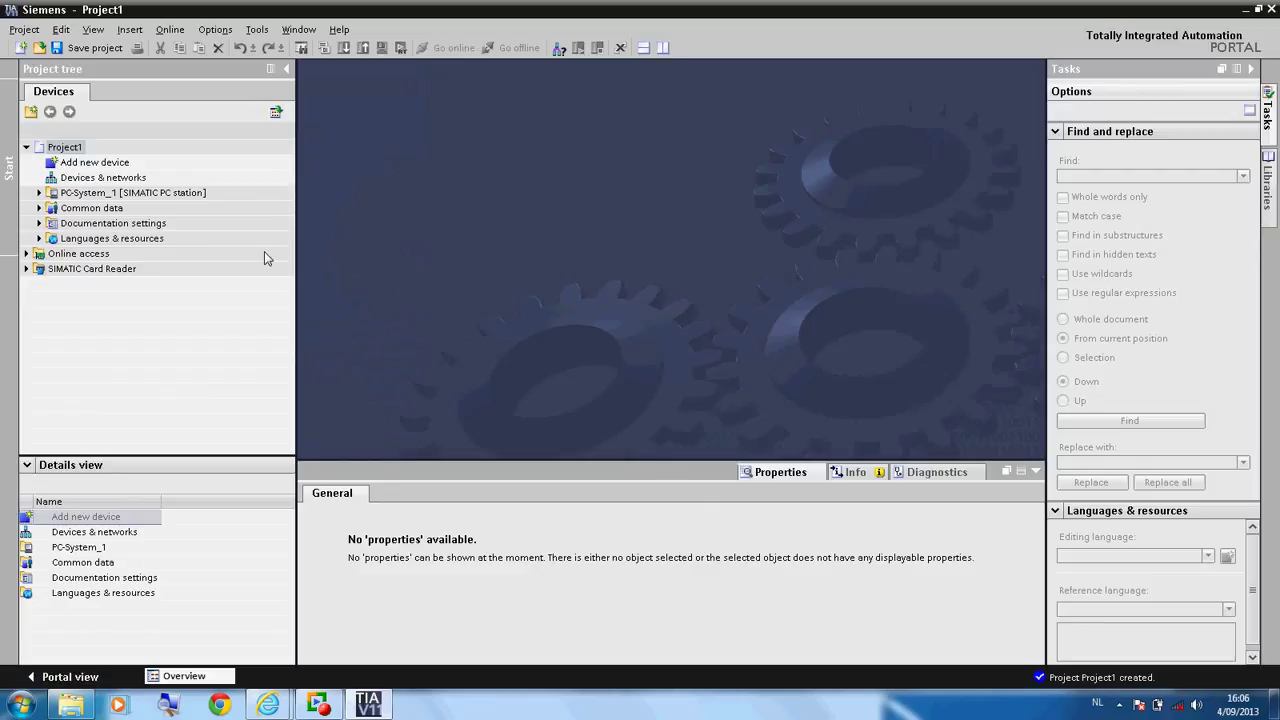
- Open the network configuration and insert a WinCC RT Advanced HMI application into the PC station
double_click(105, 180)
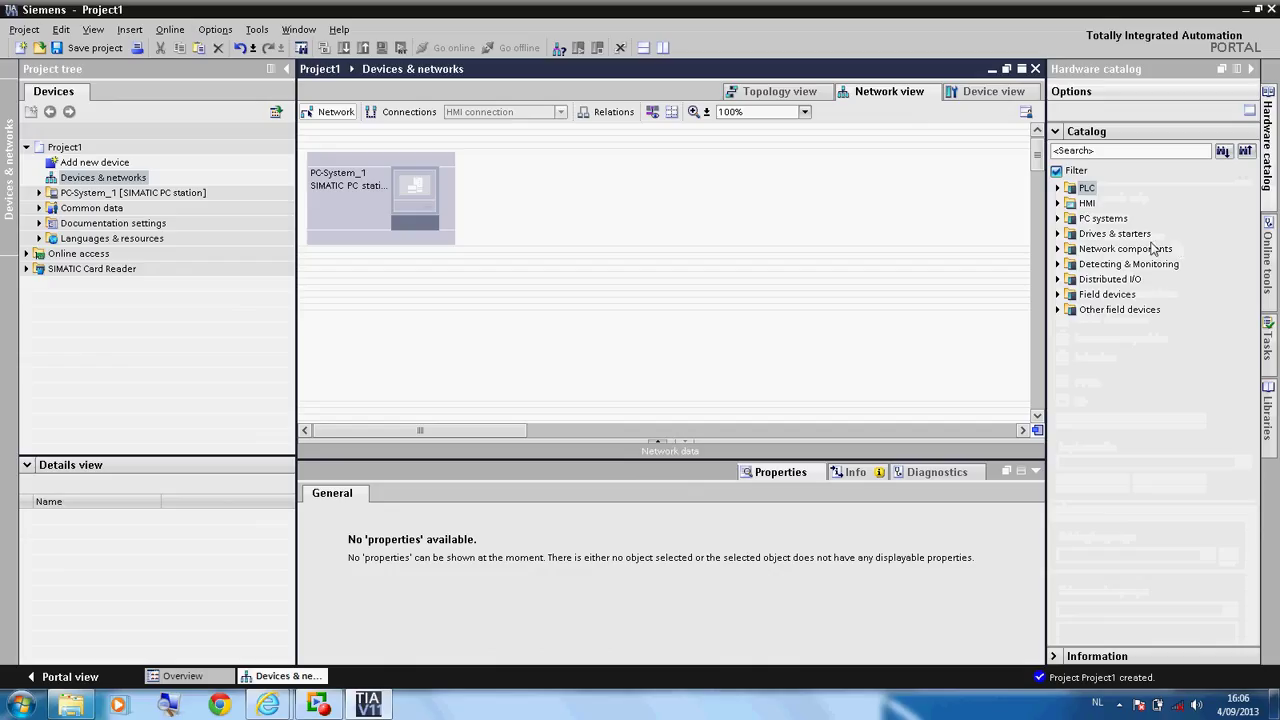
click(1058, 219)
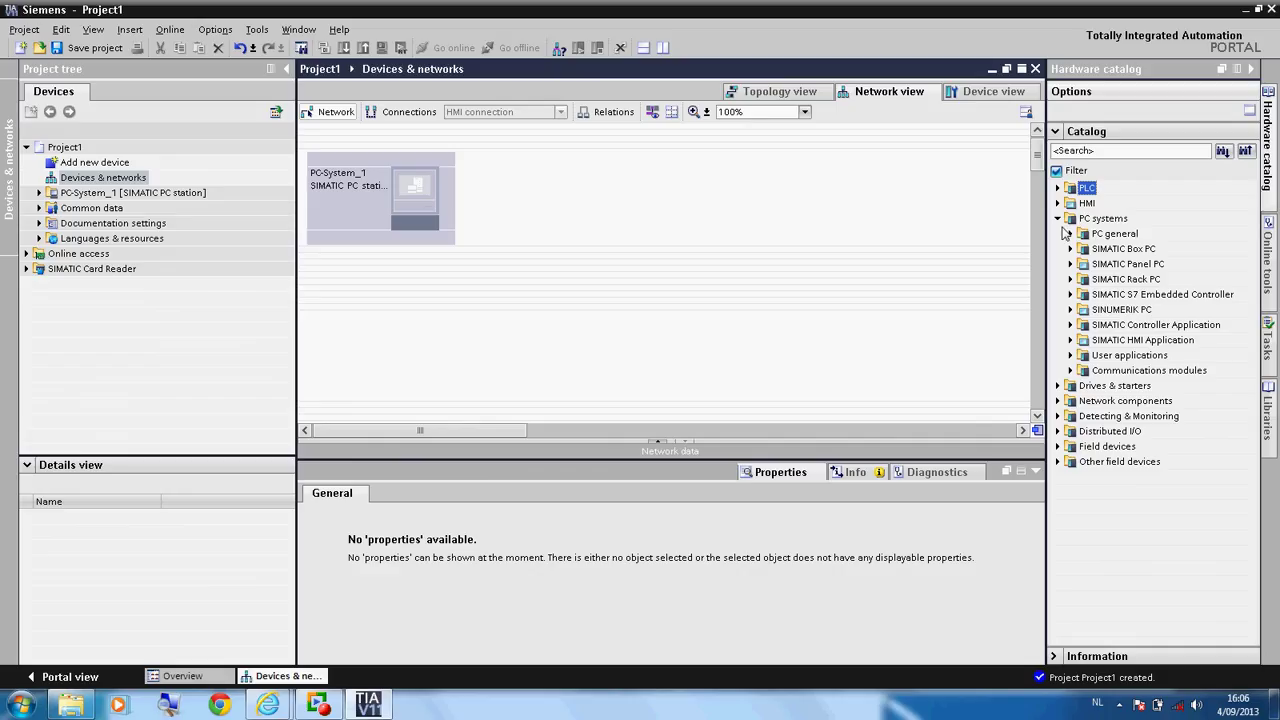
click(1070, 340)
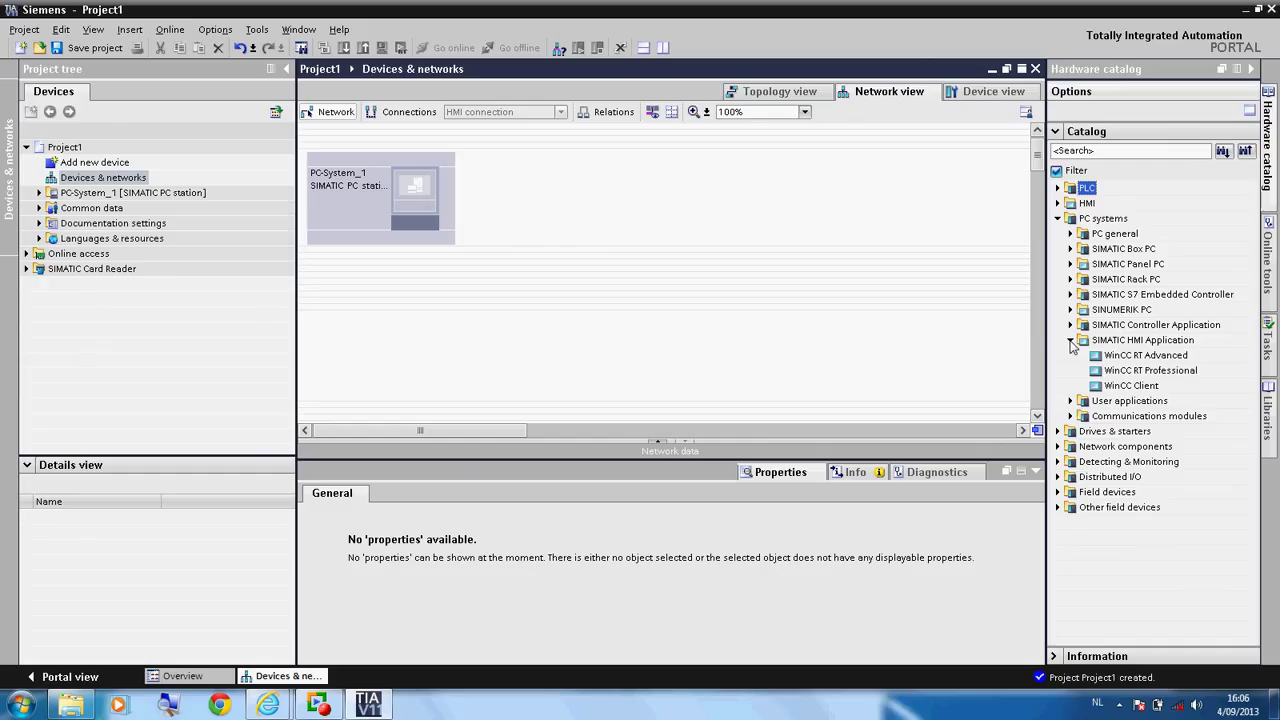
click(1126, 358)
drag(1127, 361, 461, 216)
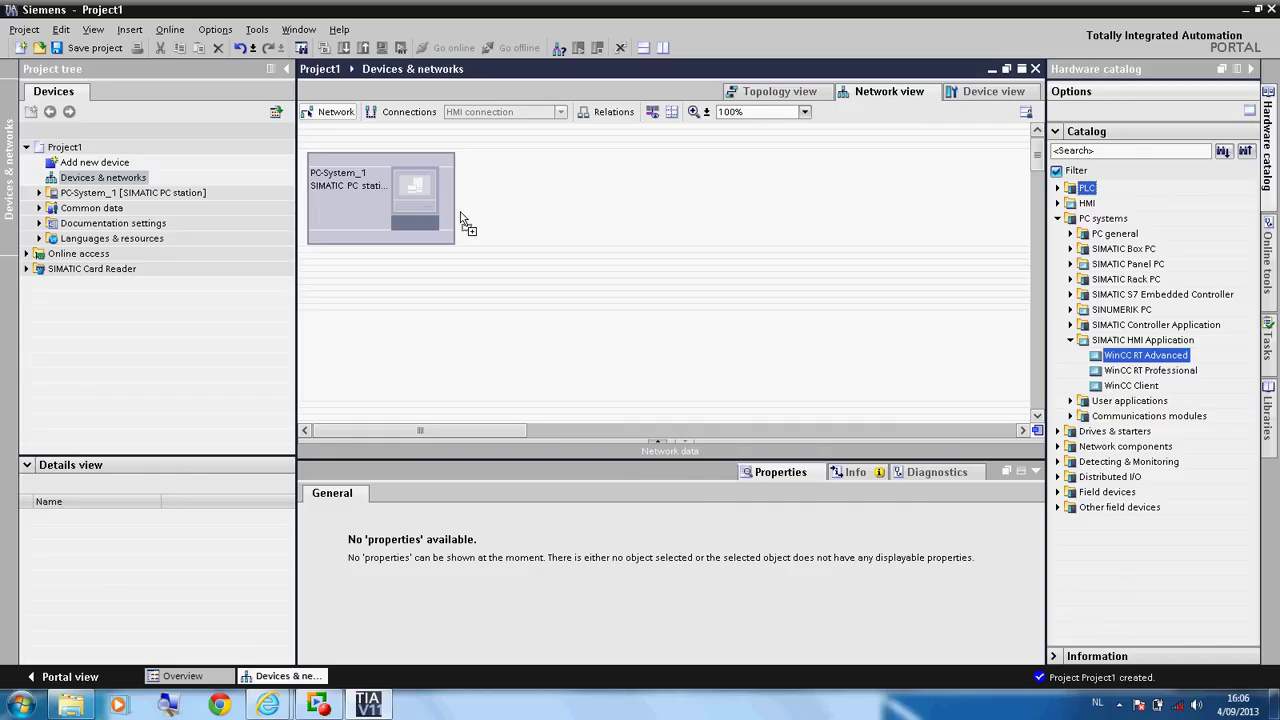
drag(461, 218, 461, 218)
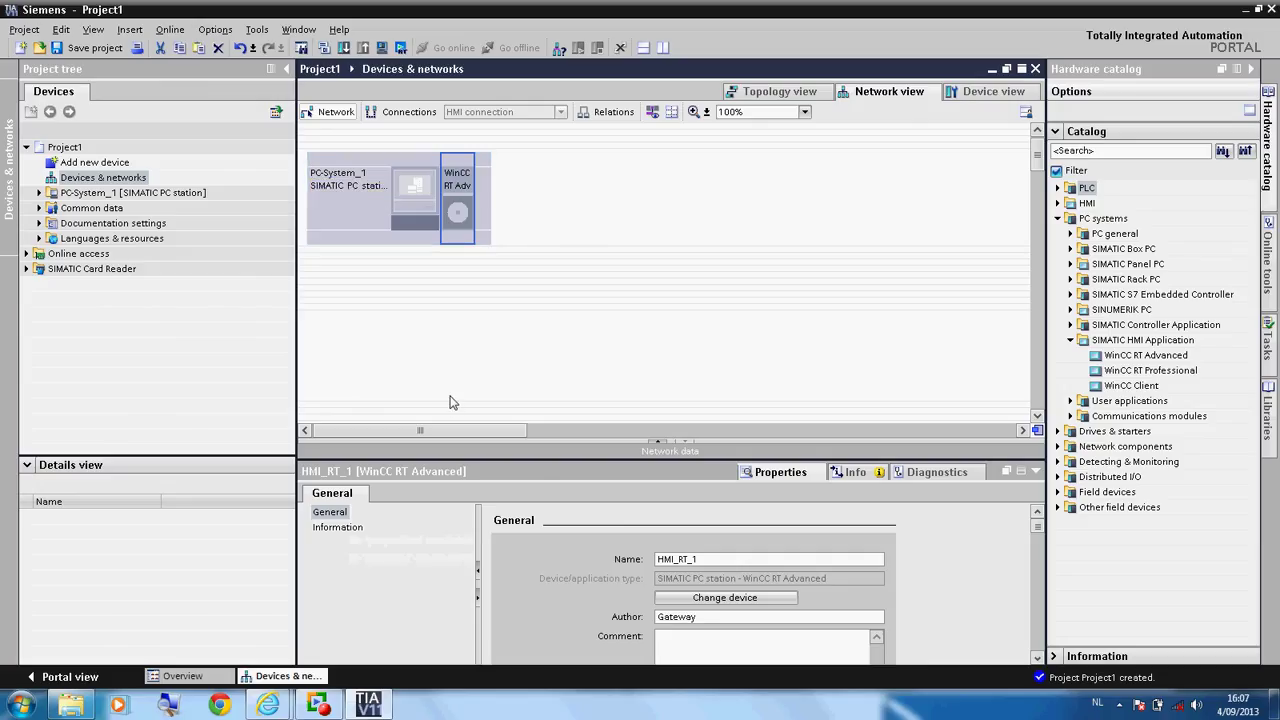
- Add a new screen to the WinCC RT Advanced runtime HMI_RT_1 of the PC station
mouse_move(318, 697)
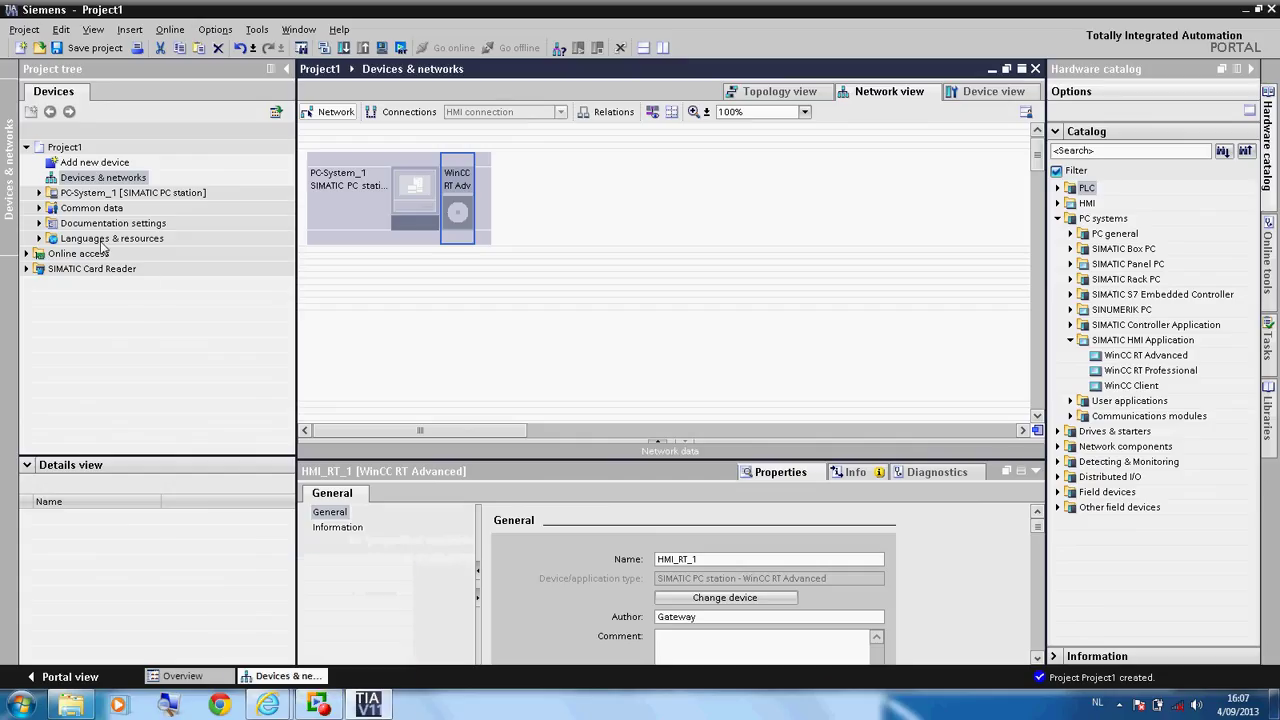
click(39, 193)
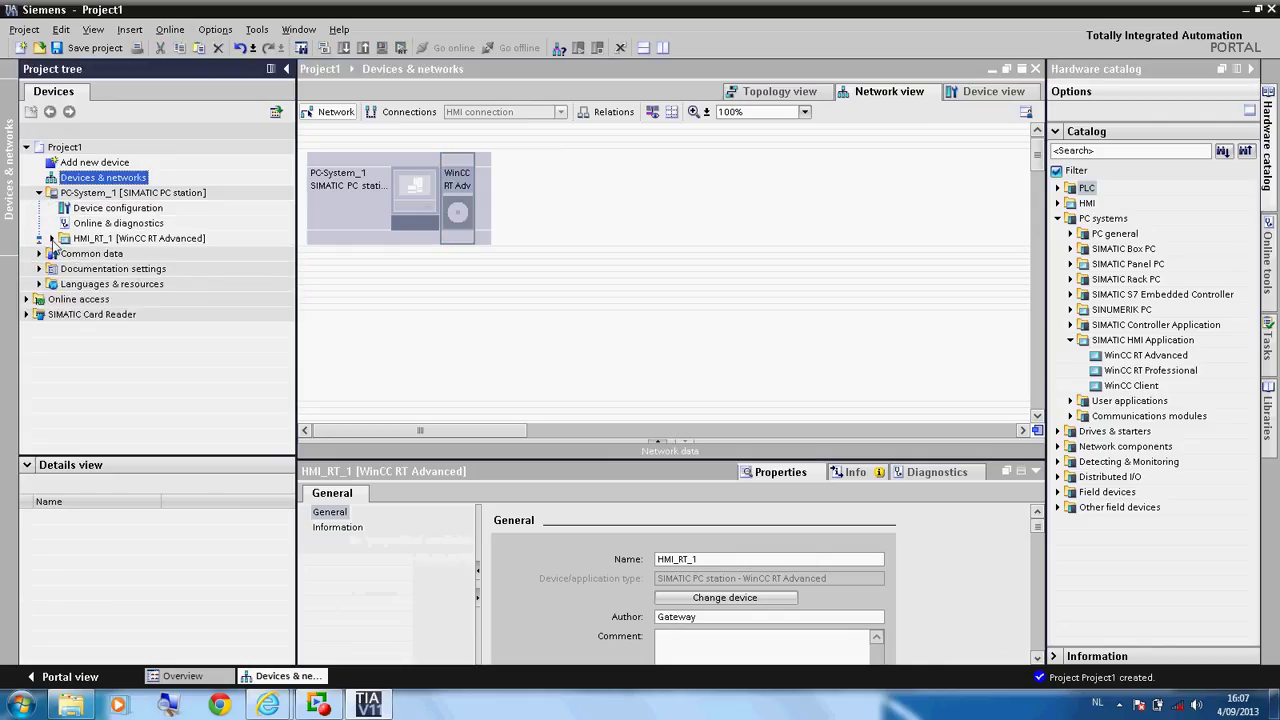
click(52, 239)
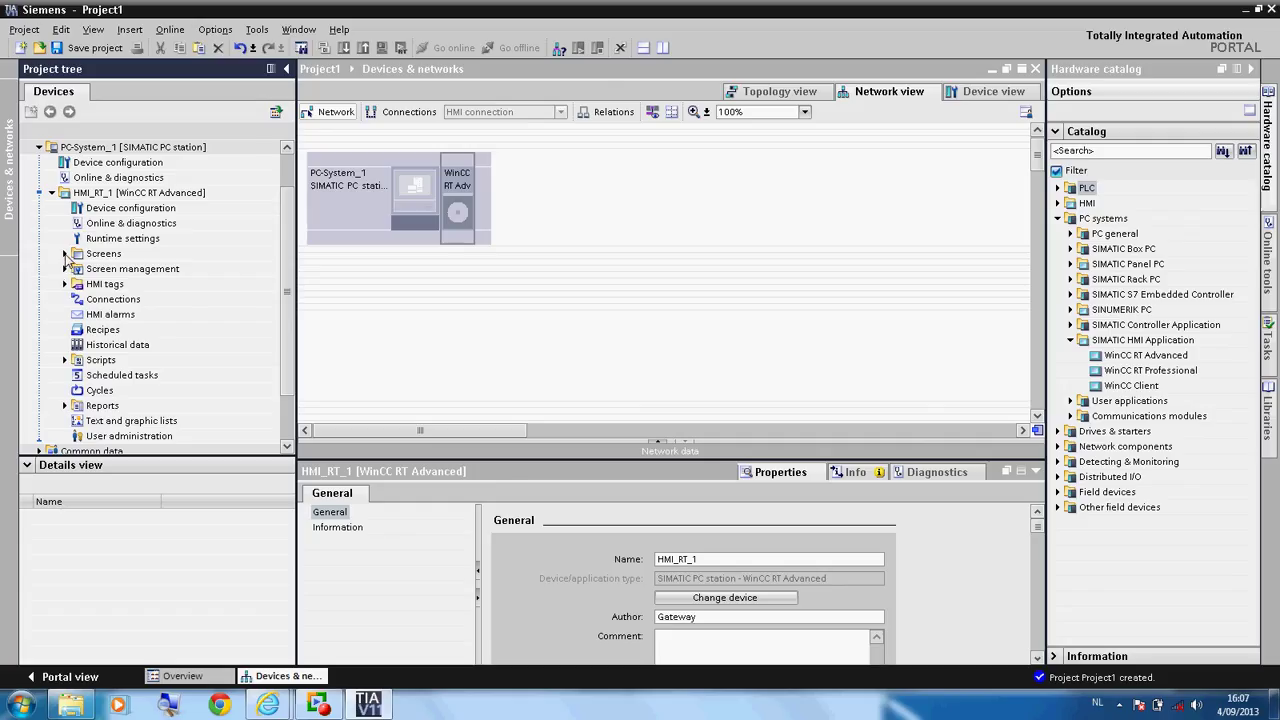
click(64, 254)
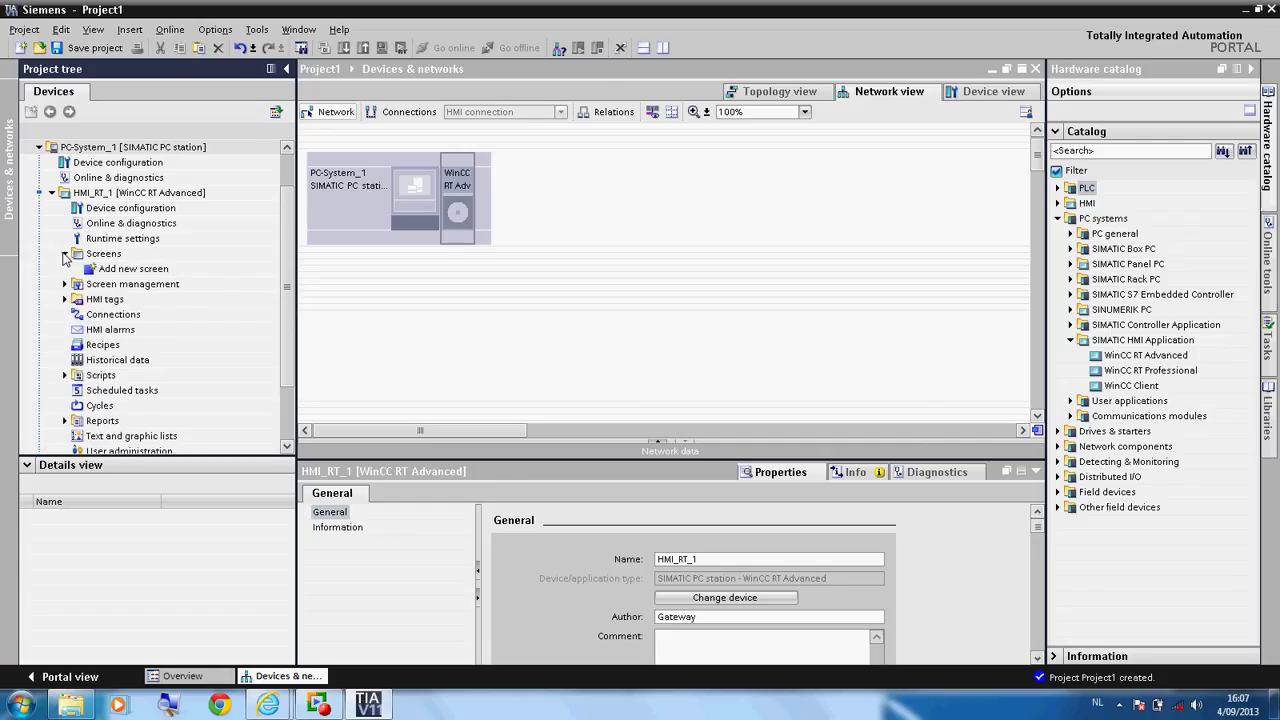
click(134, 269)
double_click(134, 269)
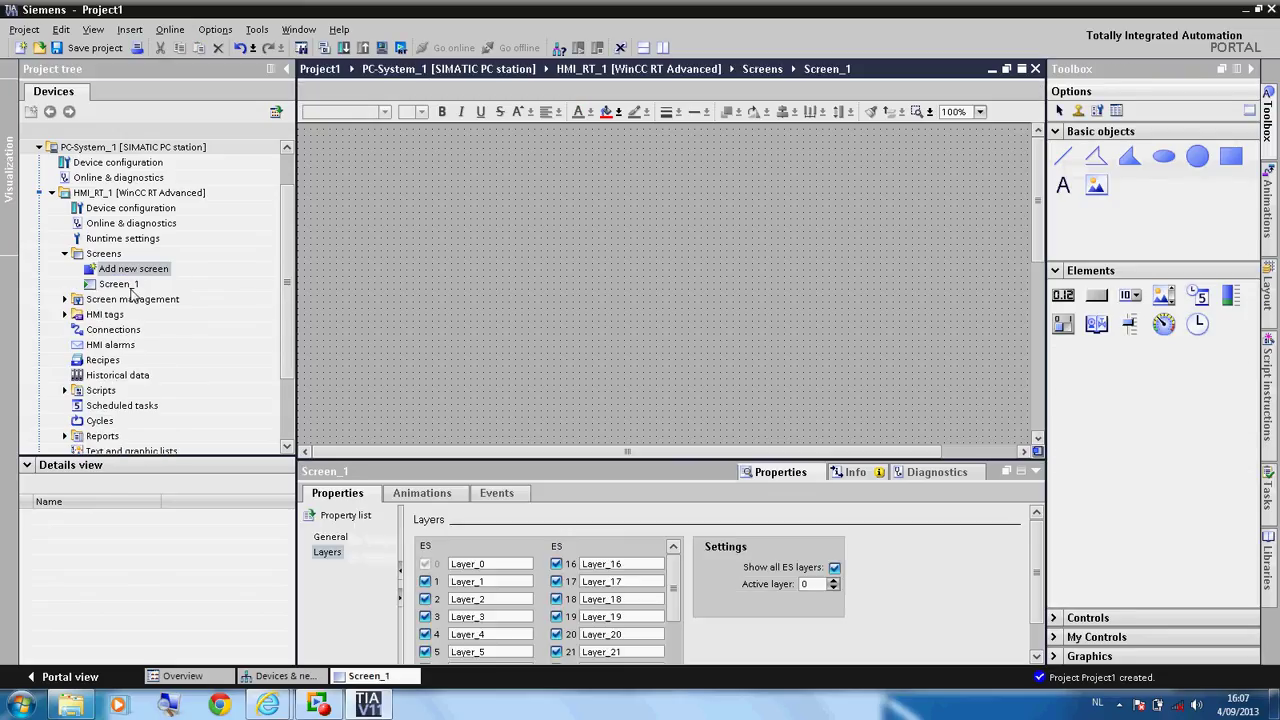
- Rename the new HMI screen as Screen
right_click(134, 286)
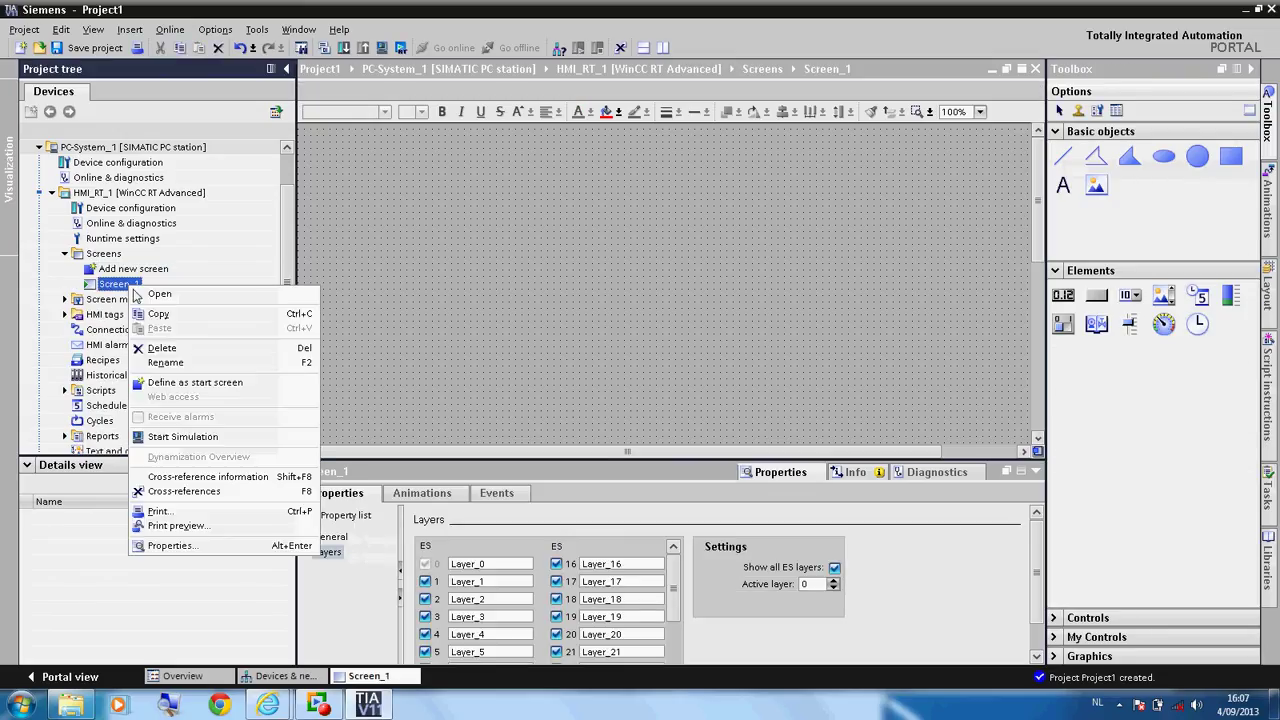
click(180, 364)
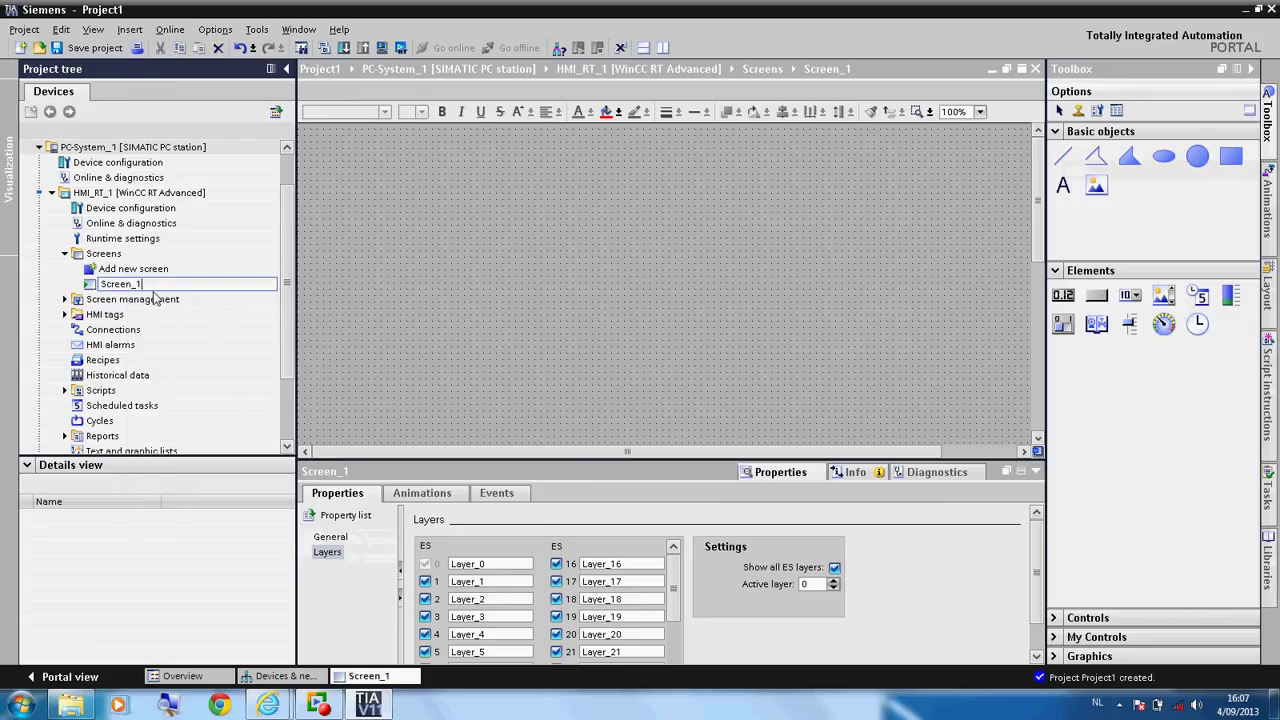
key(BackSpace)
key(BackSpace)
key(Return)
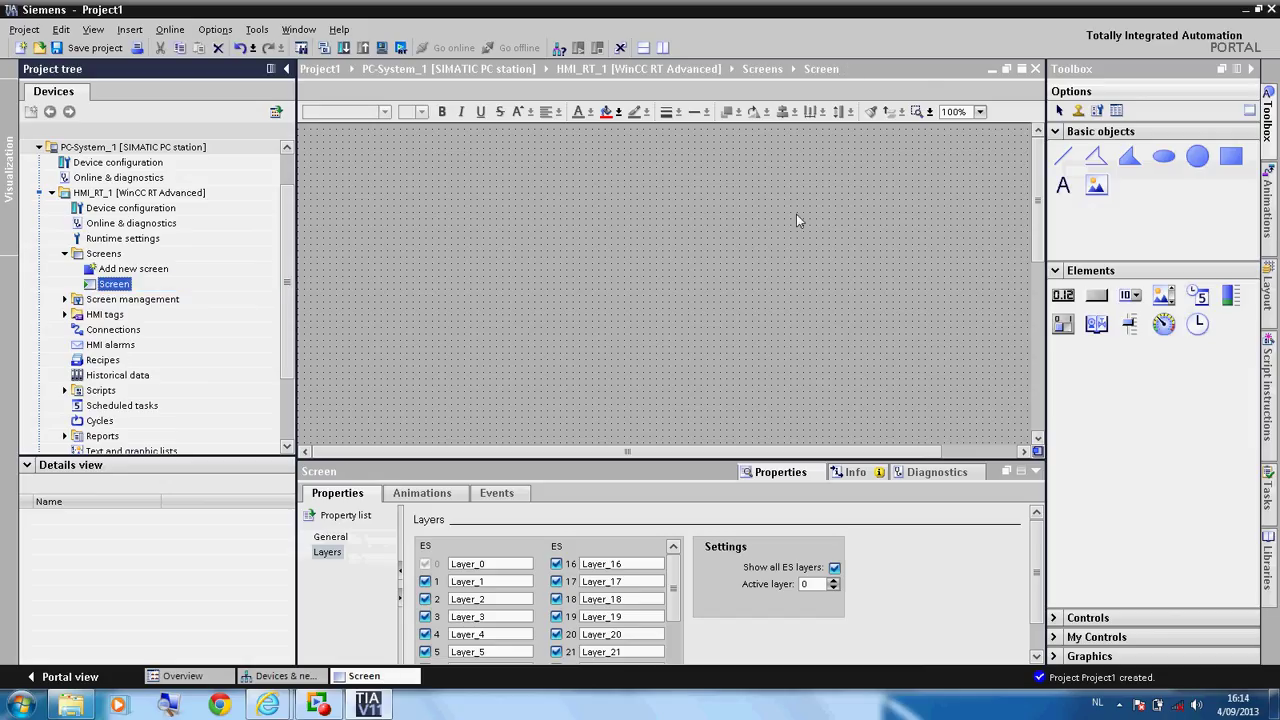
- Place a button on the screen and set its Off-state label to "on"
click(1097, 297)
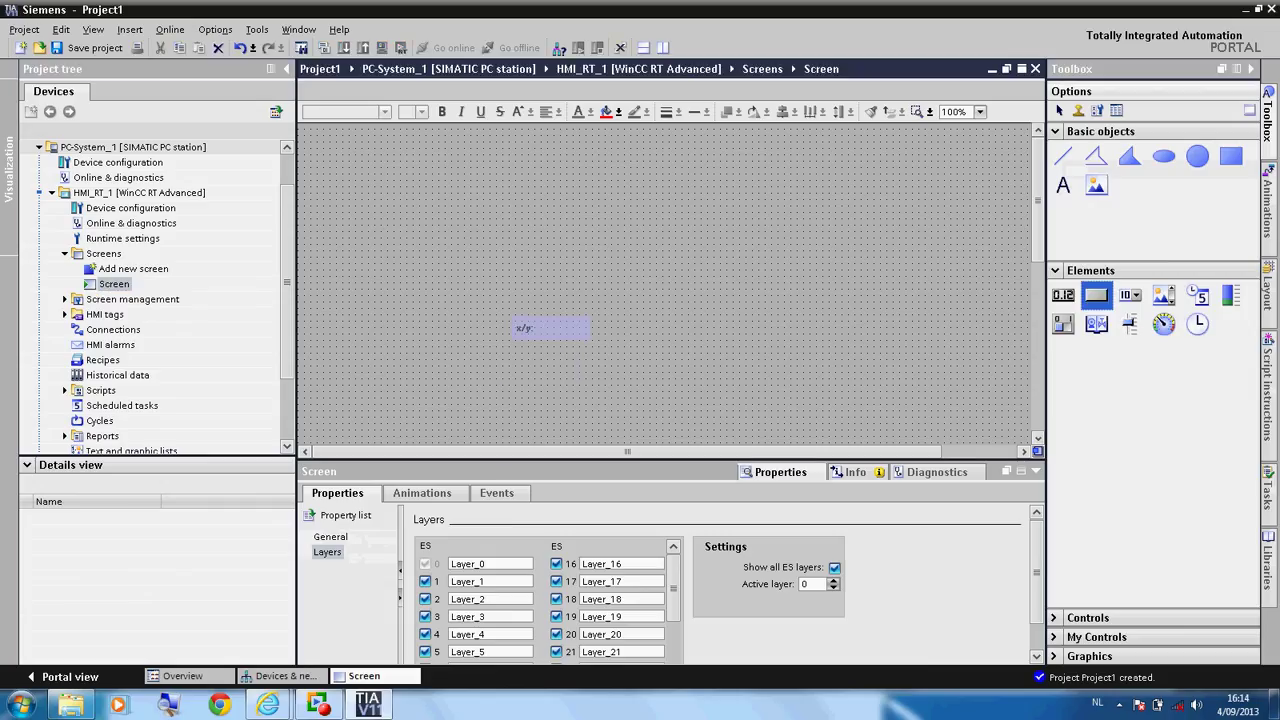
click(424, 252)
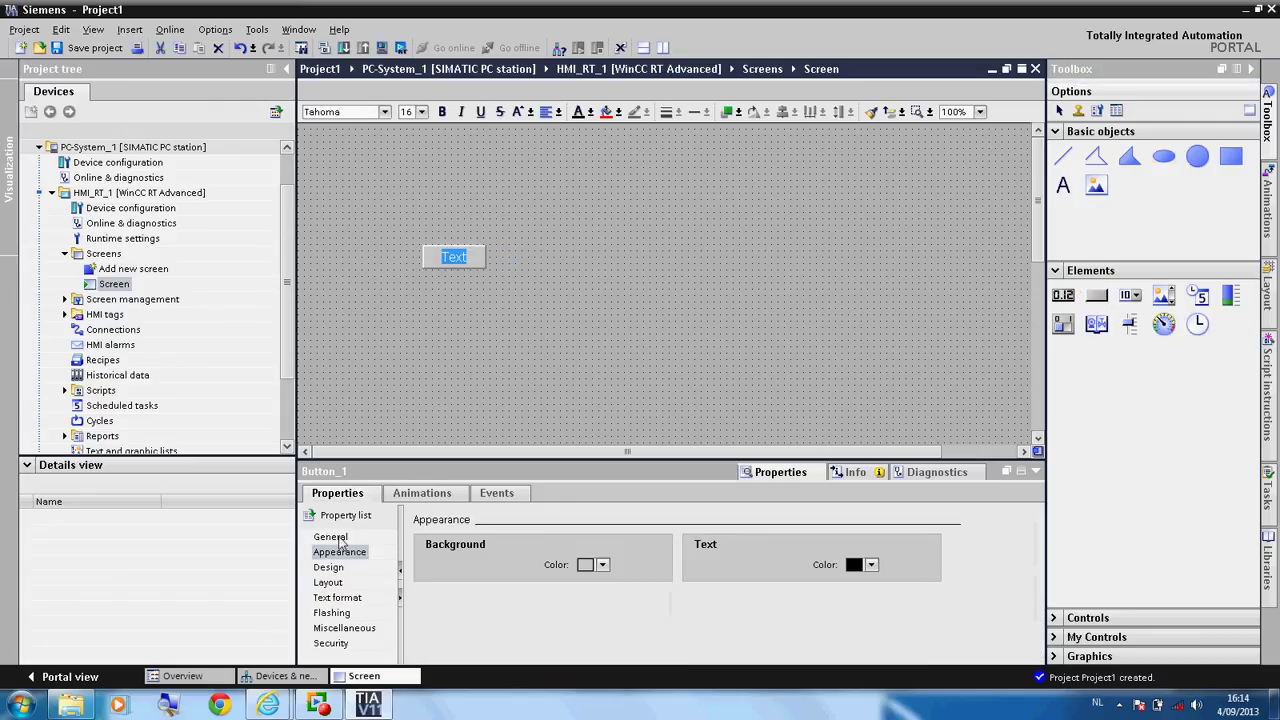
click(340, 538)
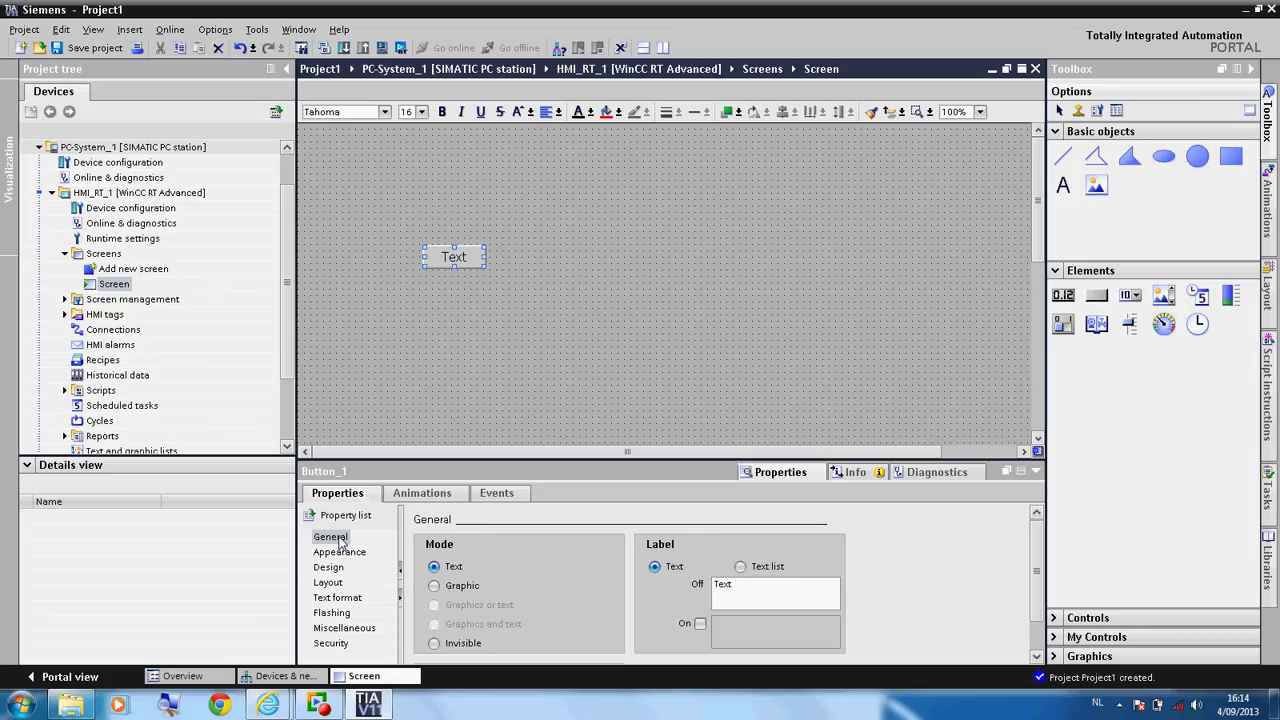
click(722, 590)
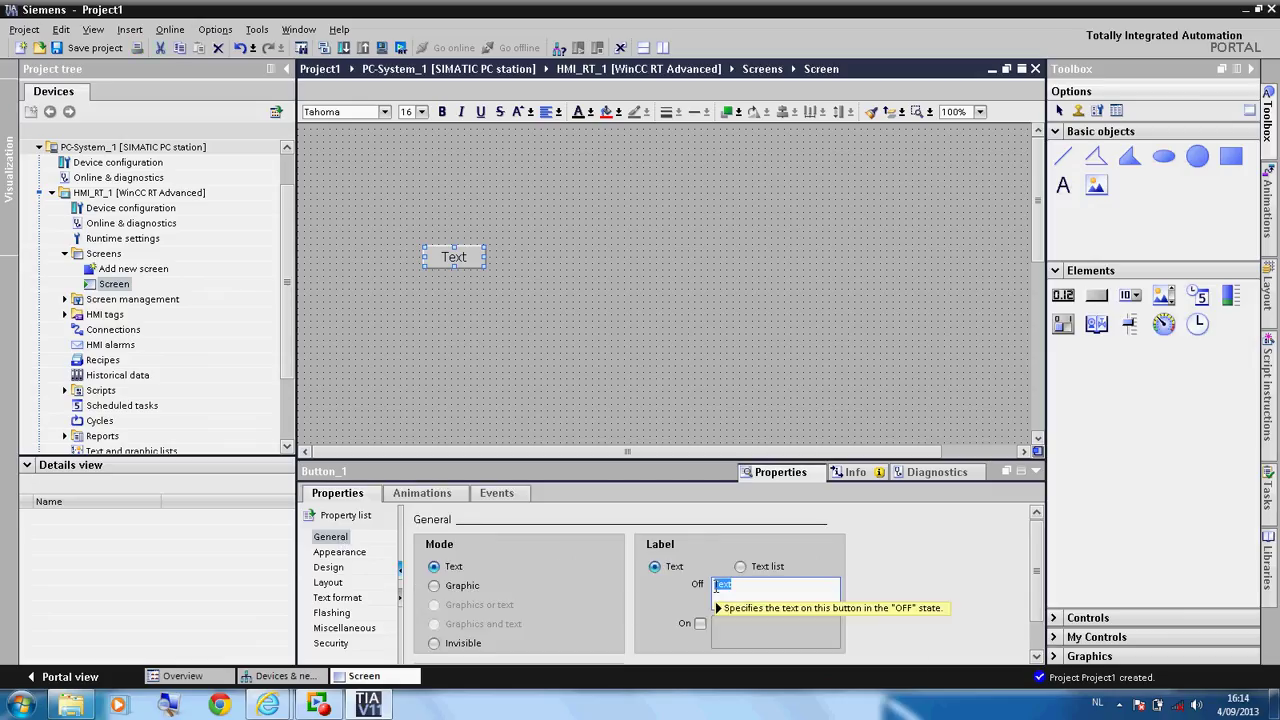
mouse_move(716, 588)
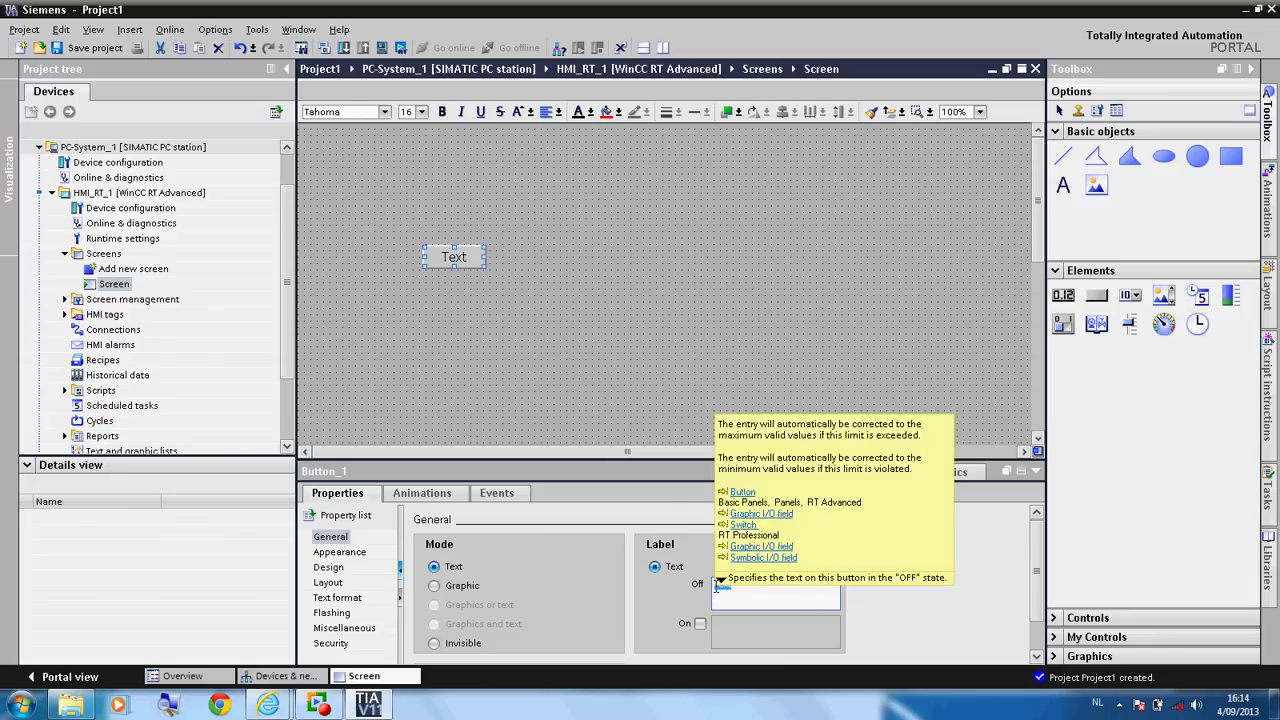
text(O)
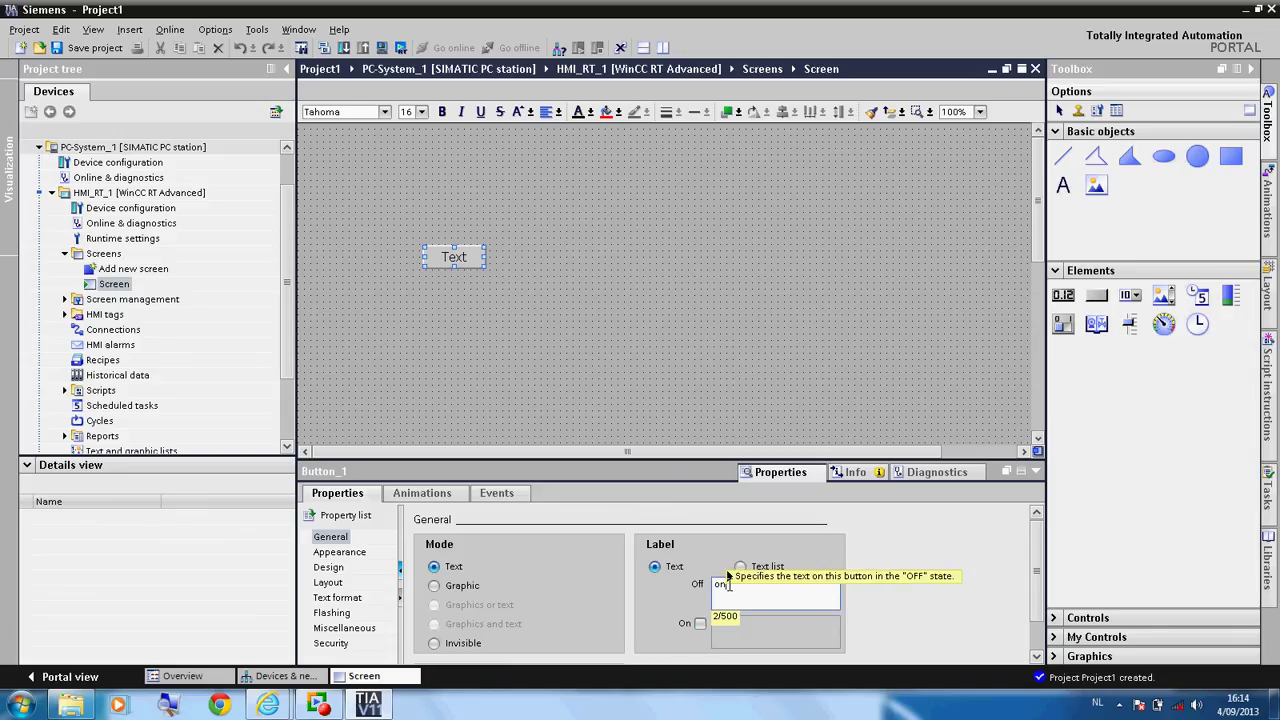
- Enable a separate On-state label for the button and set its text to "on"
click(700, 623)
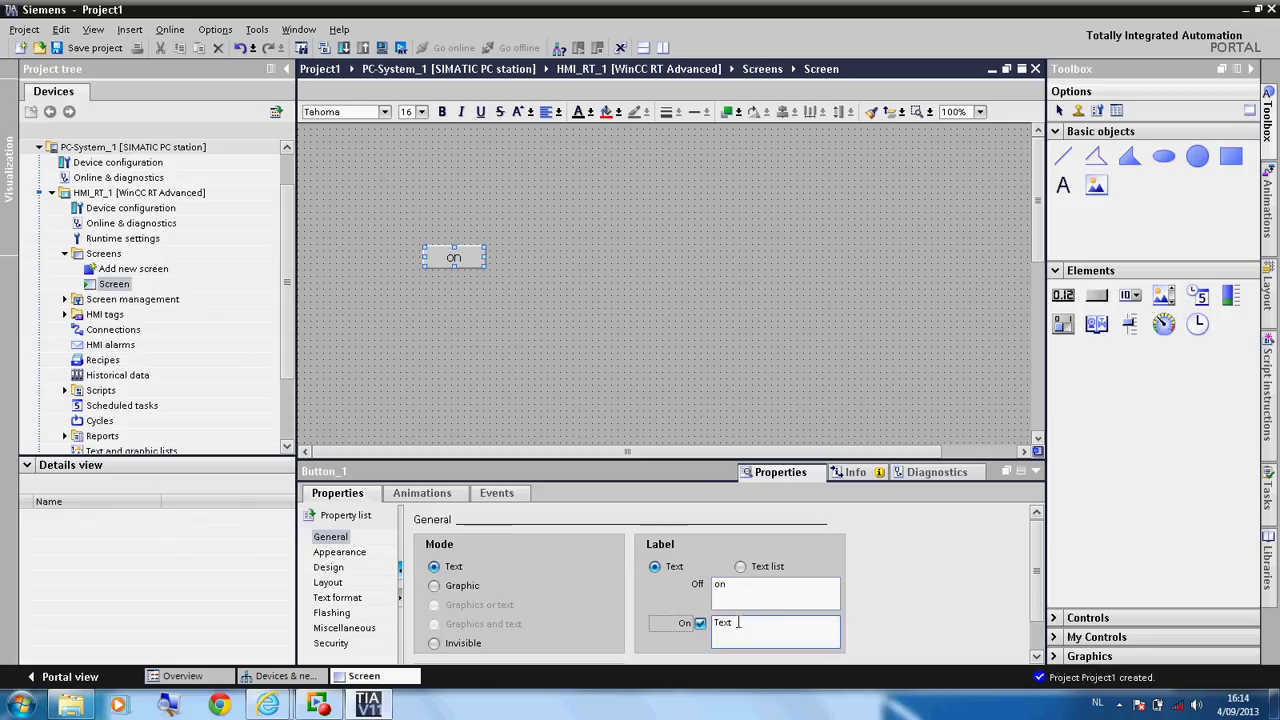
drag(740, 622, 714, 623)
text(on)
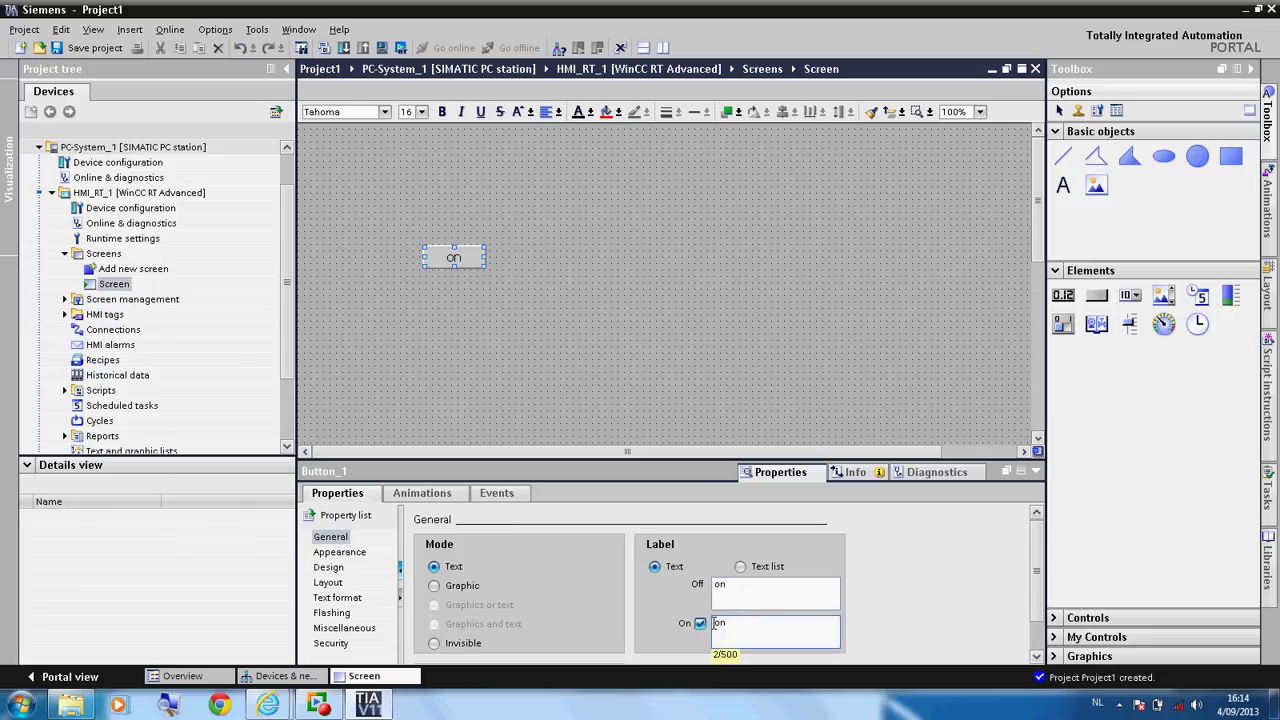
click(658, 350)
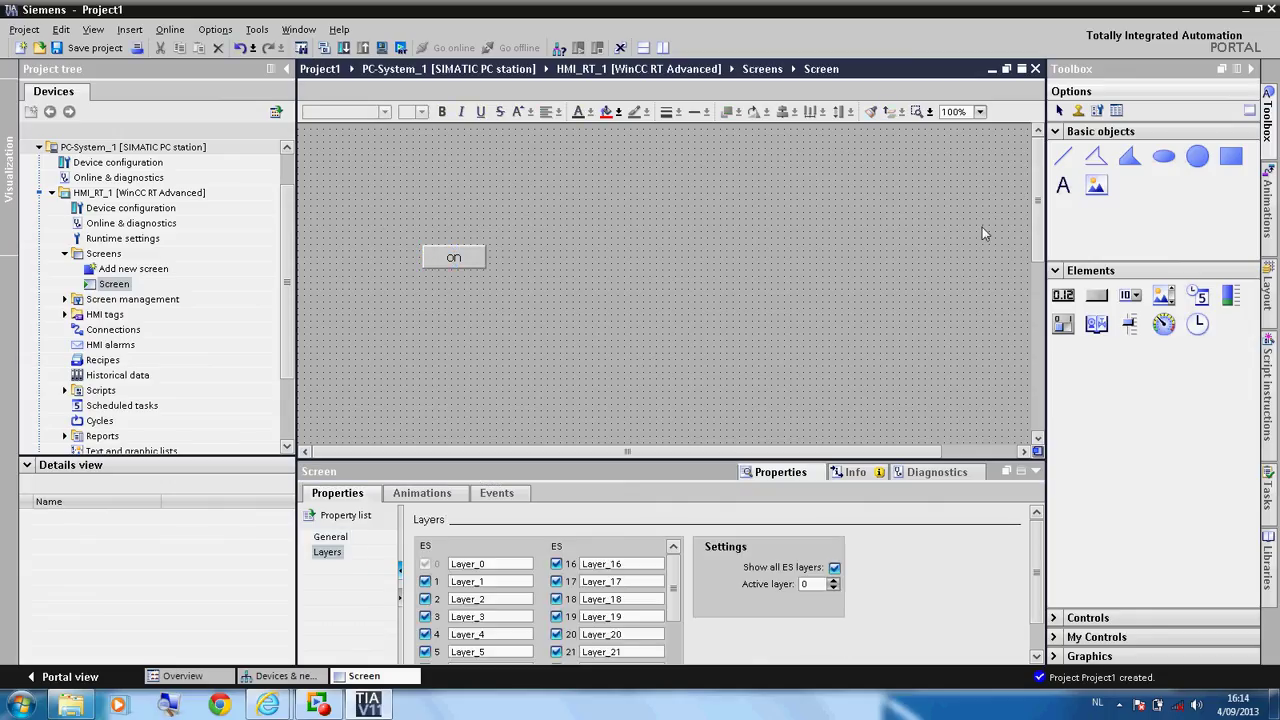
- Draw a wide rectangle to the right of the "on" button and add a visibility animation to it
click(1231, 157)
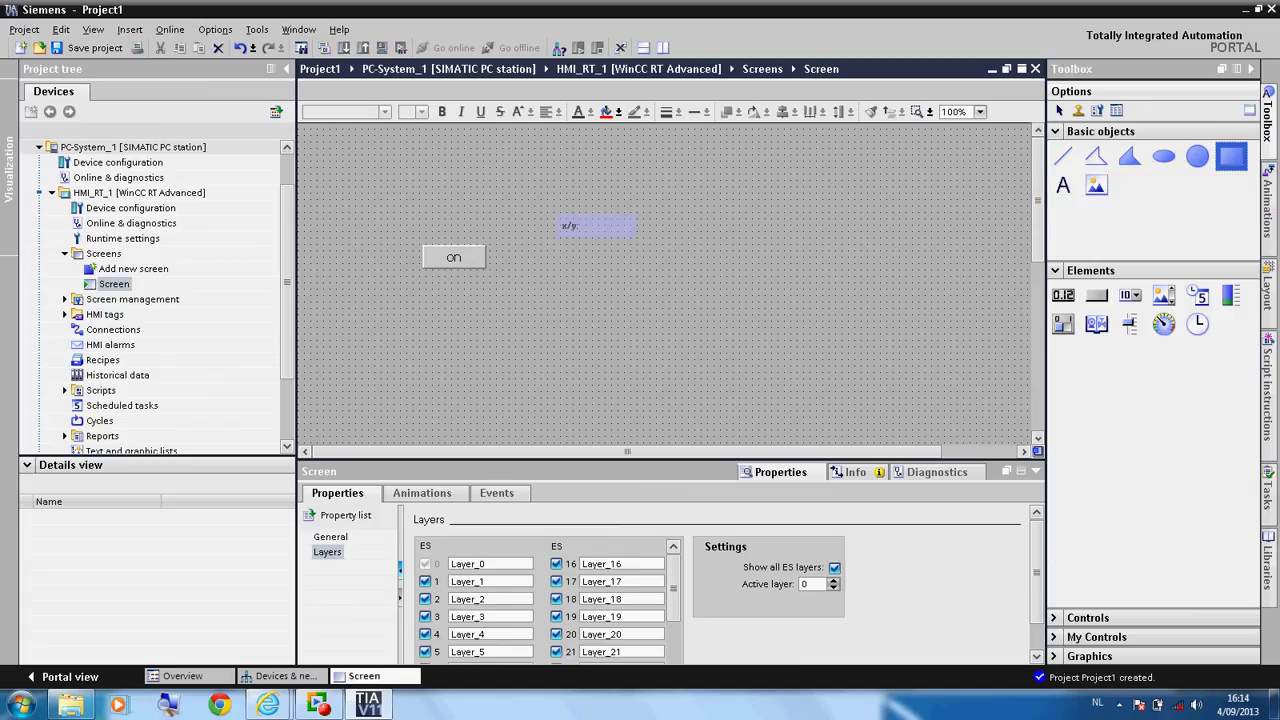
drag(538, 215, 710, 278)
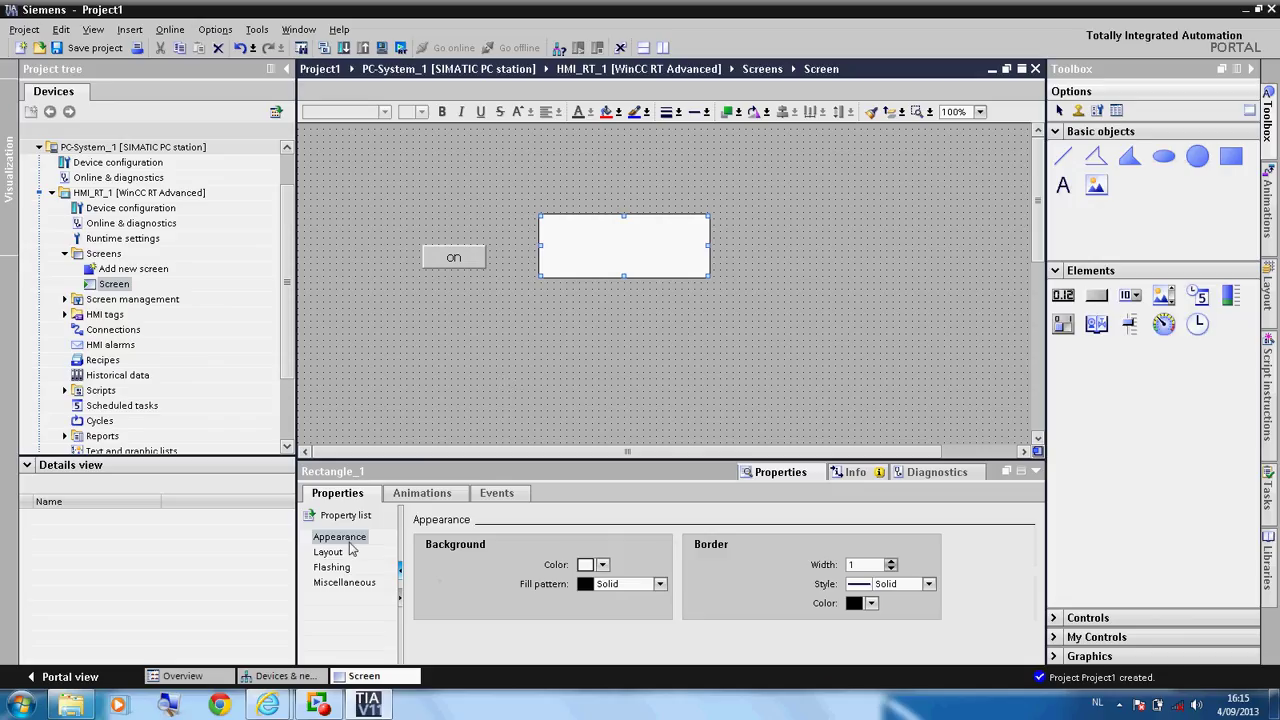
click(430, 500)
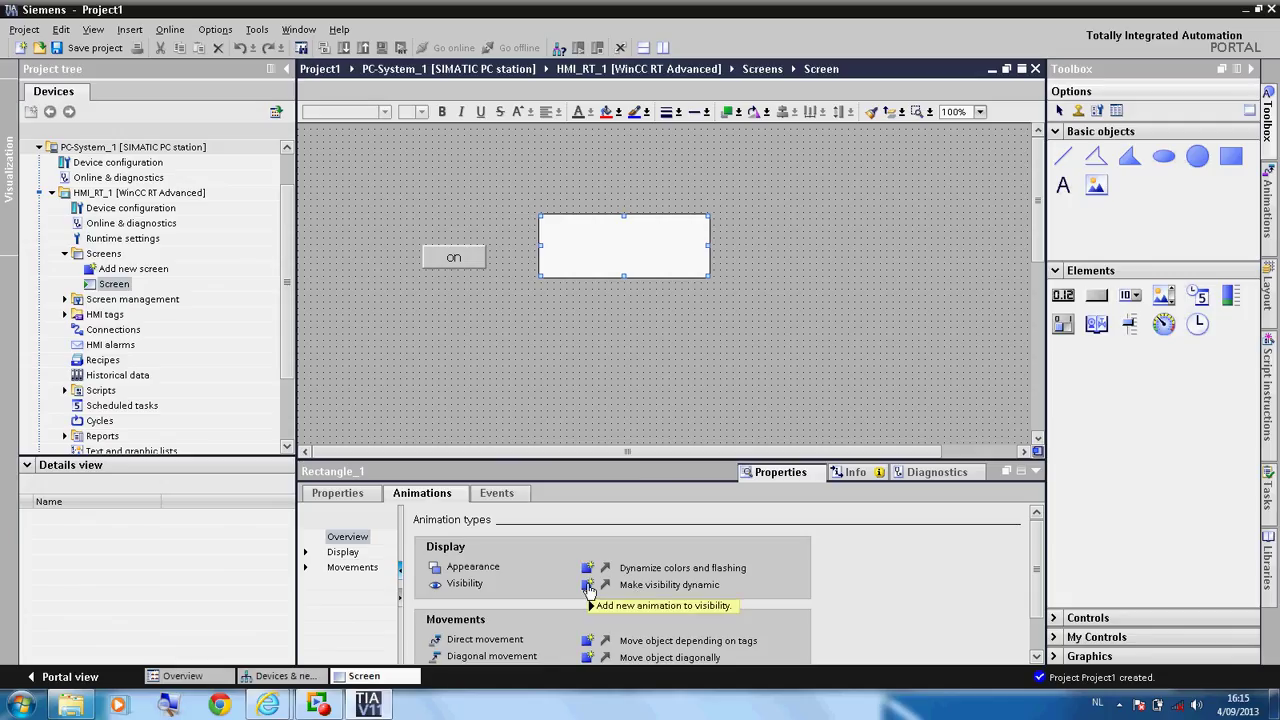
click(588, 585)
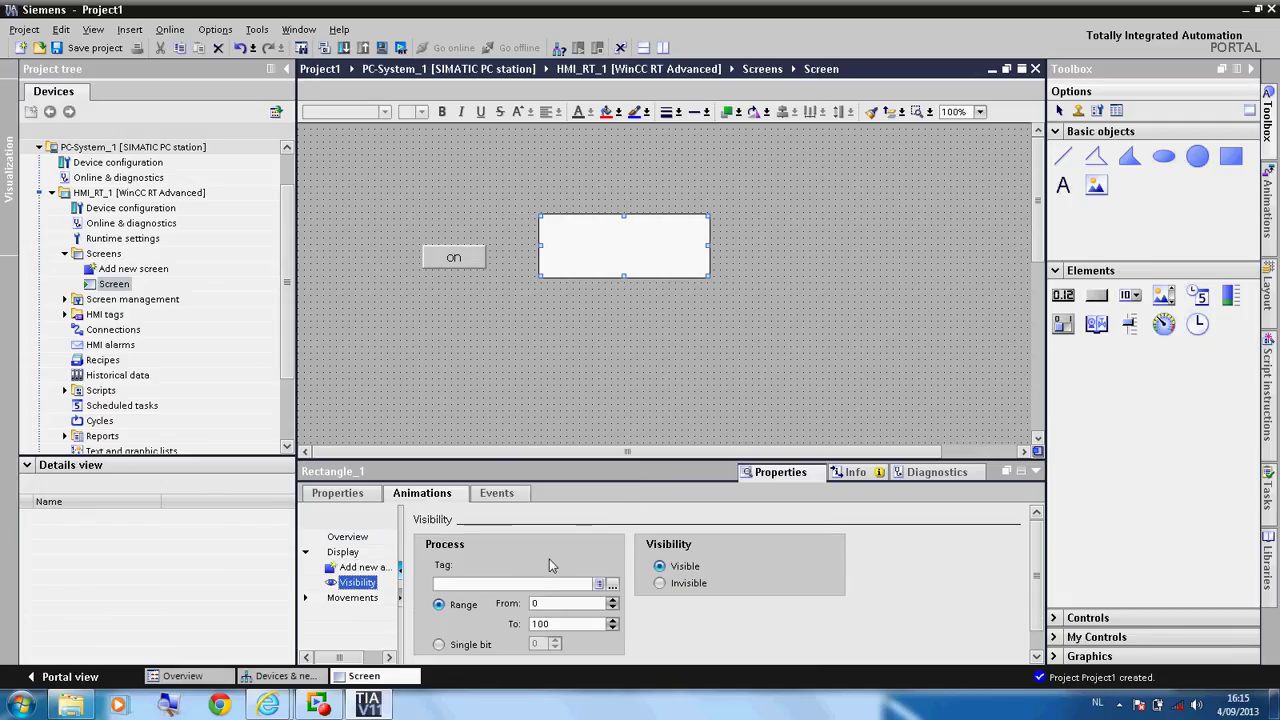
click(476, 587)
- Add a new tag to the default HMI tag table, keeping its default name
click(64, 314)
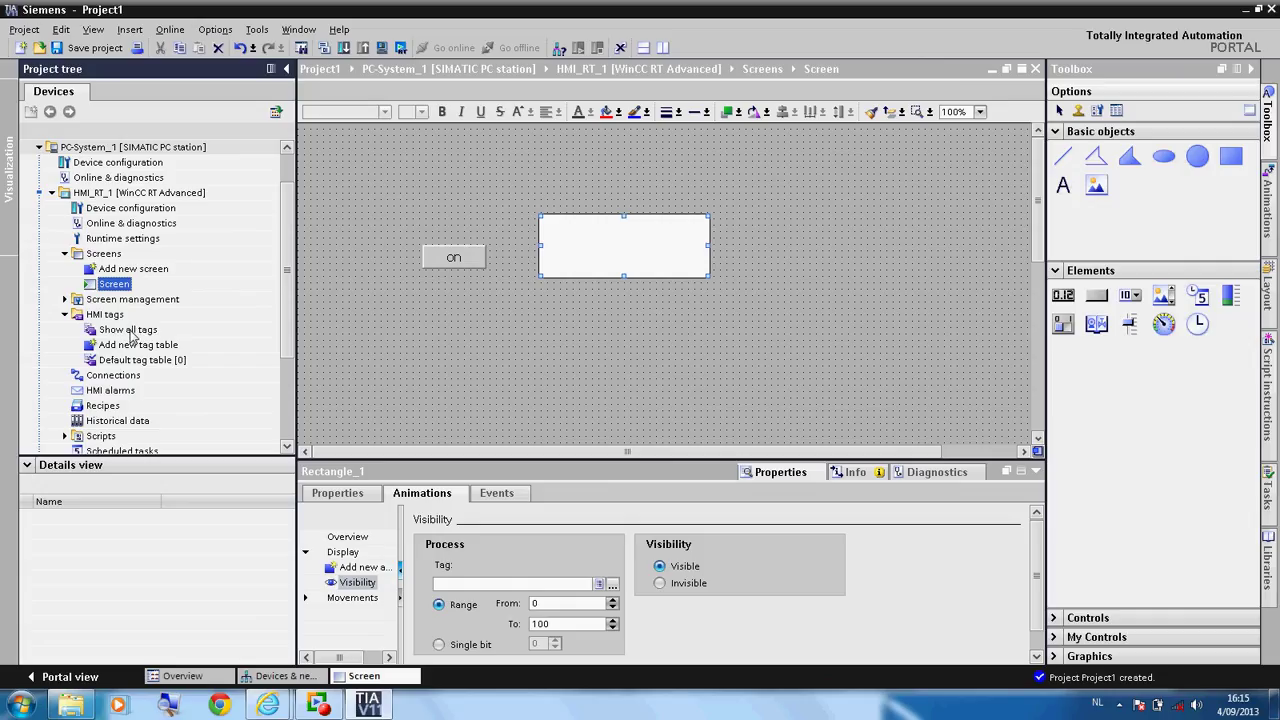
double_click(128, 360)
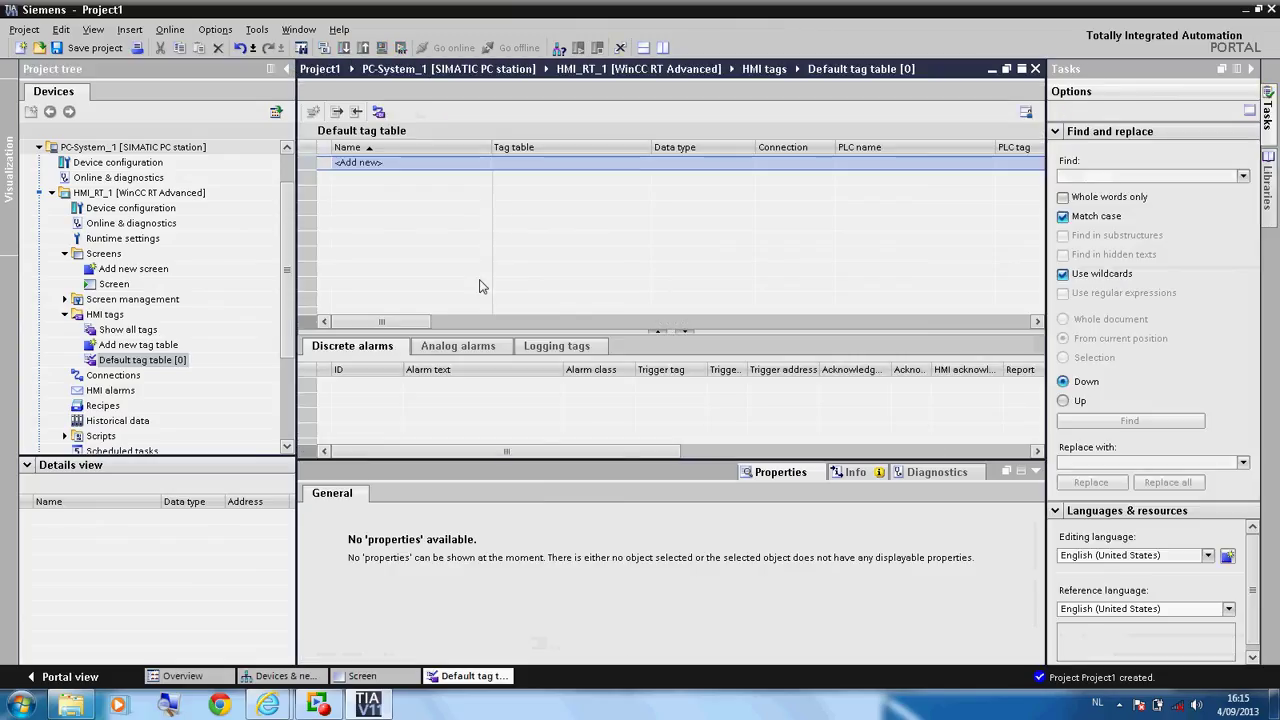
double_click(404, 166)
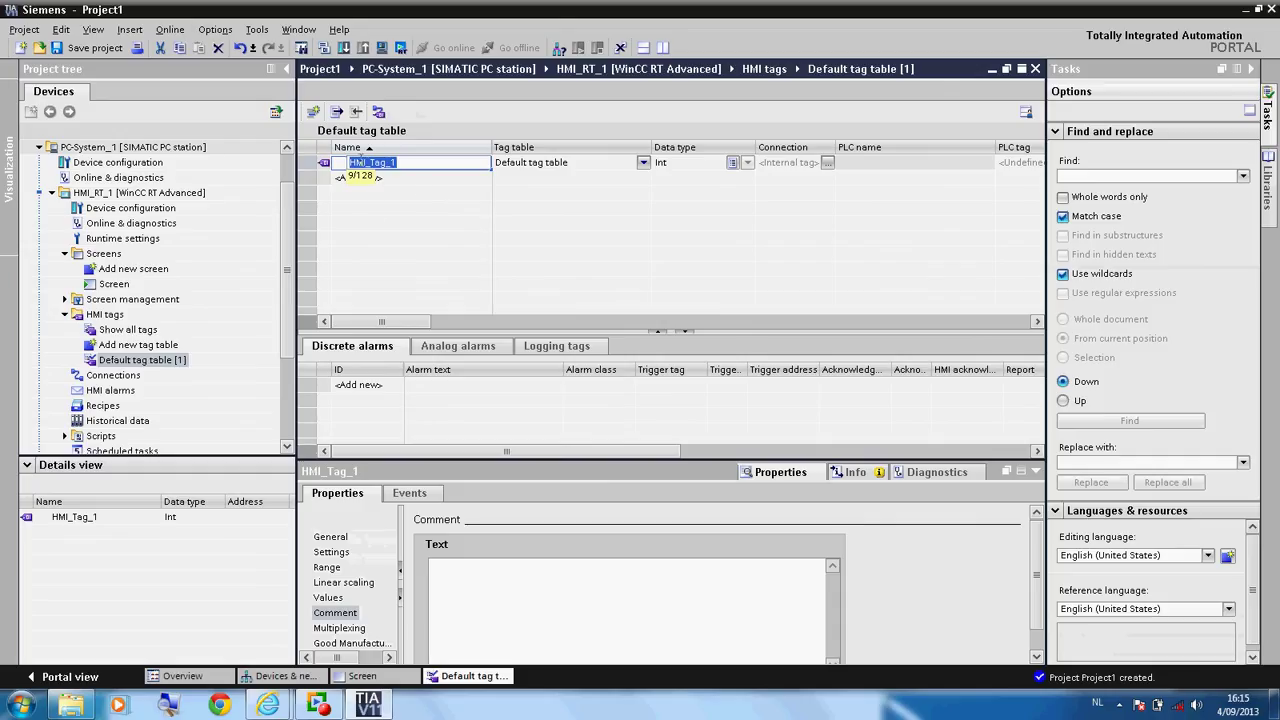
key(shift+Left)
key(Return)
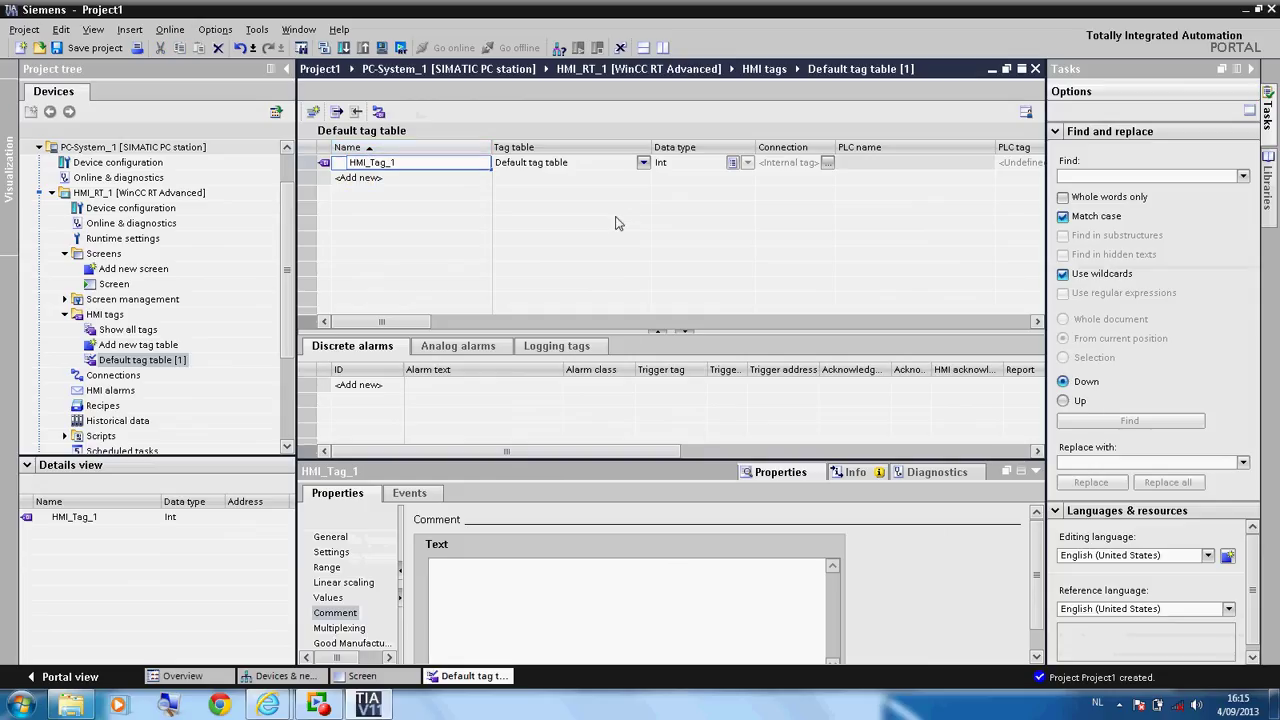
- Set the new HMI tag's data type to Bool
click(736, 166)
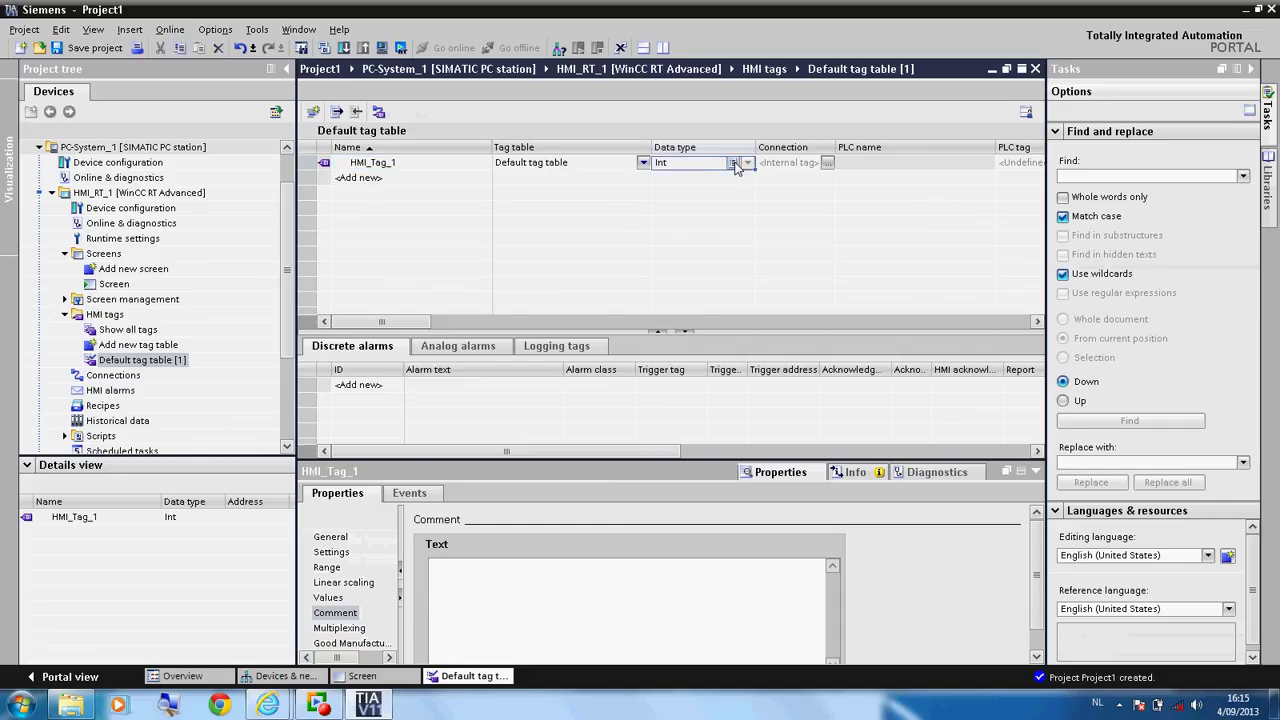
click(736, 167)
click(736, 164)
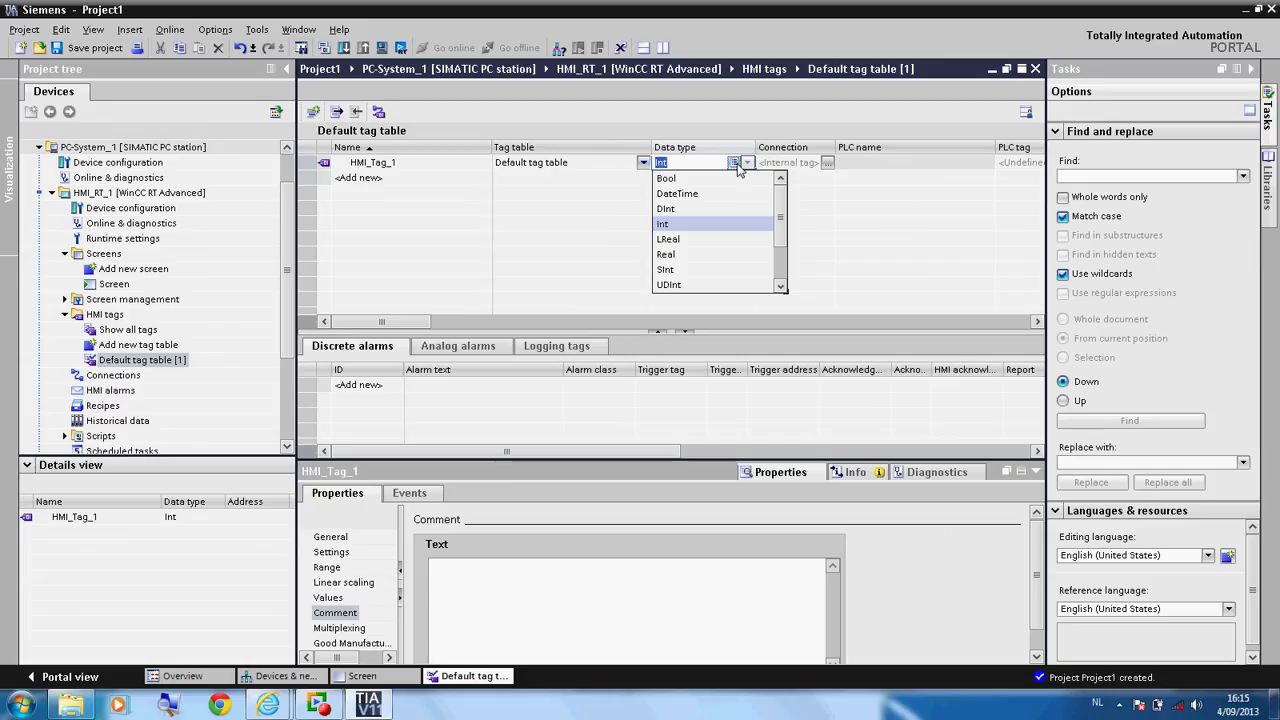
click(668, 179)
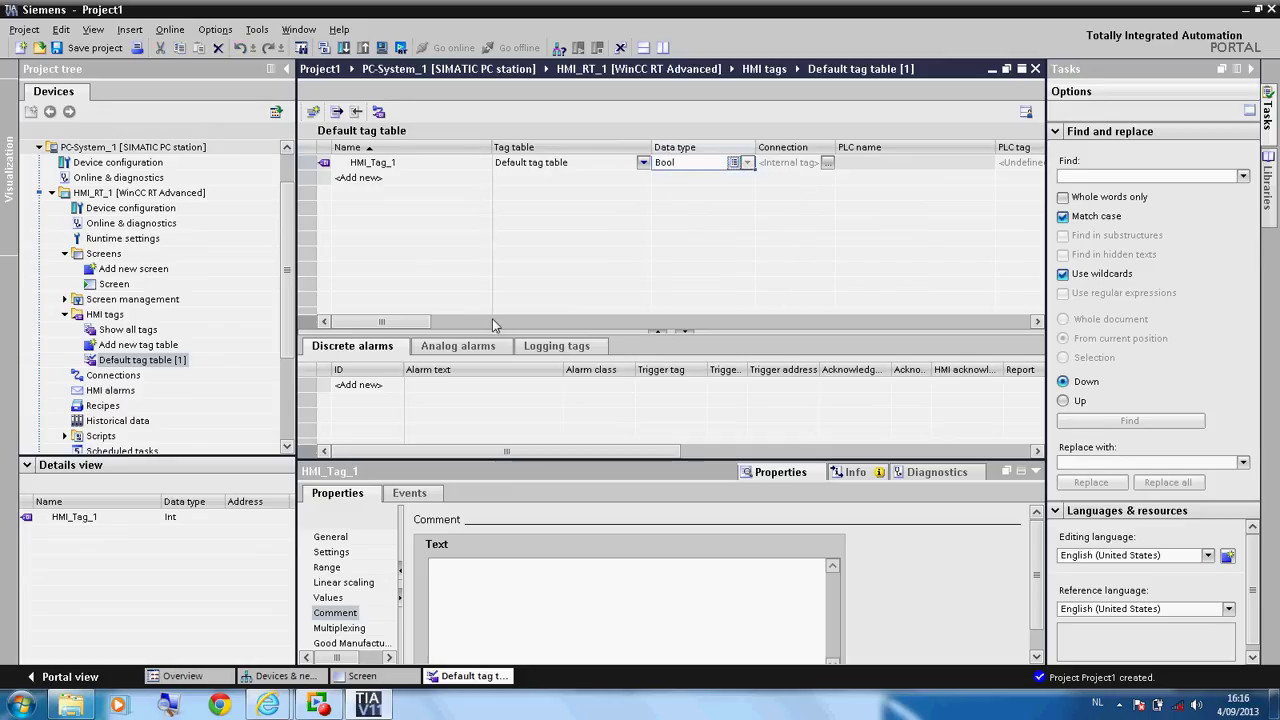
- Assign HMI_Tag_1 as the process tag of the rectangle's visibility animation on Screen
double_click(113, 284)
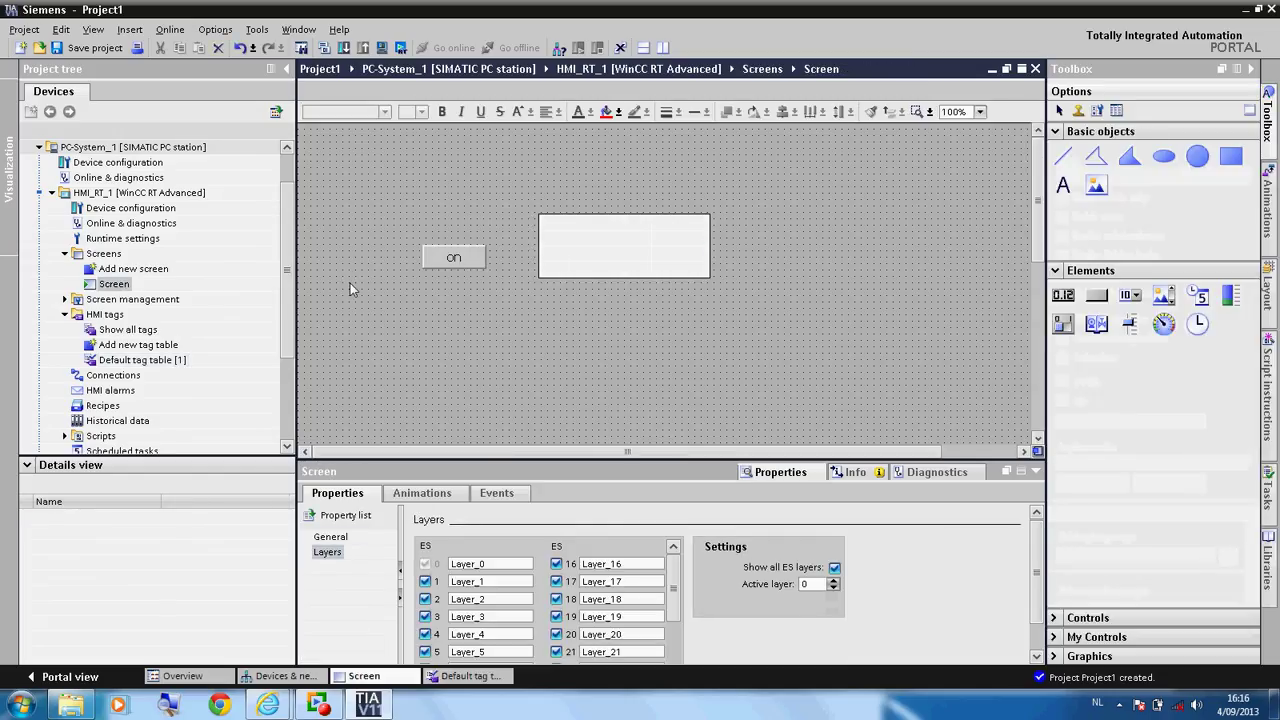
click(626, 262)
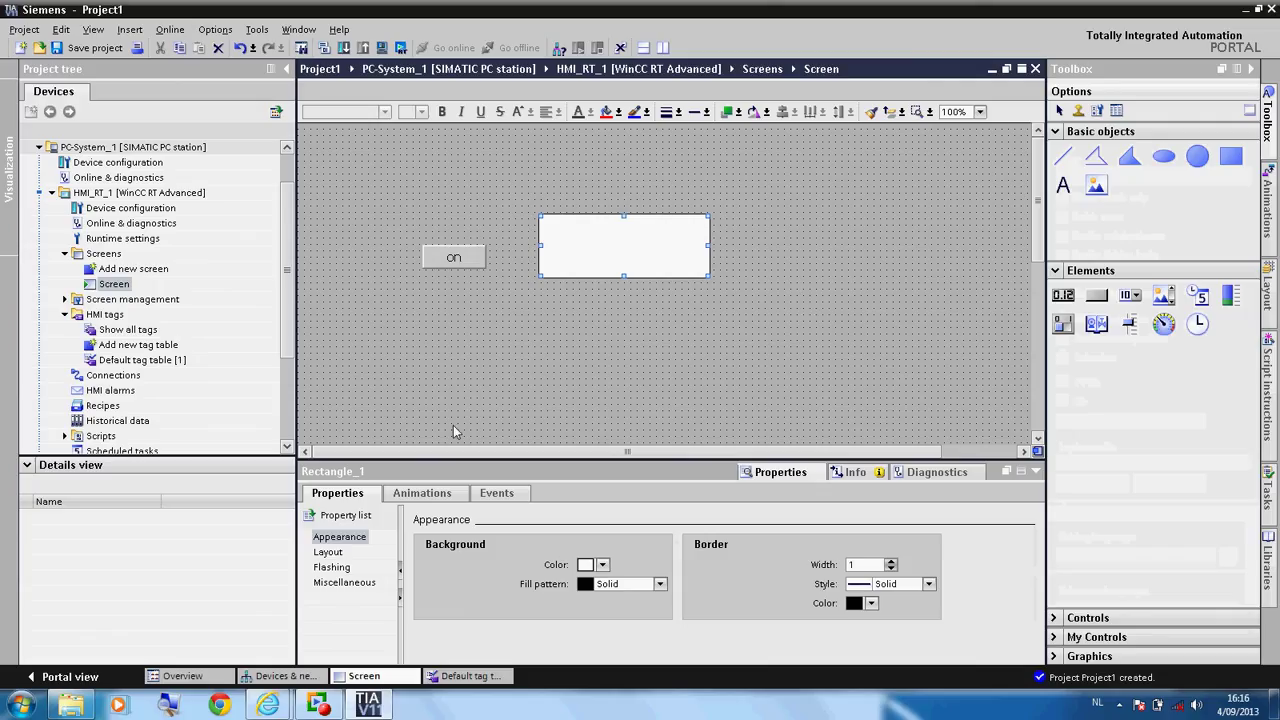
click(423, 497)
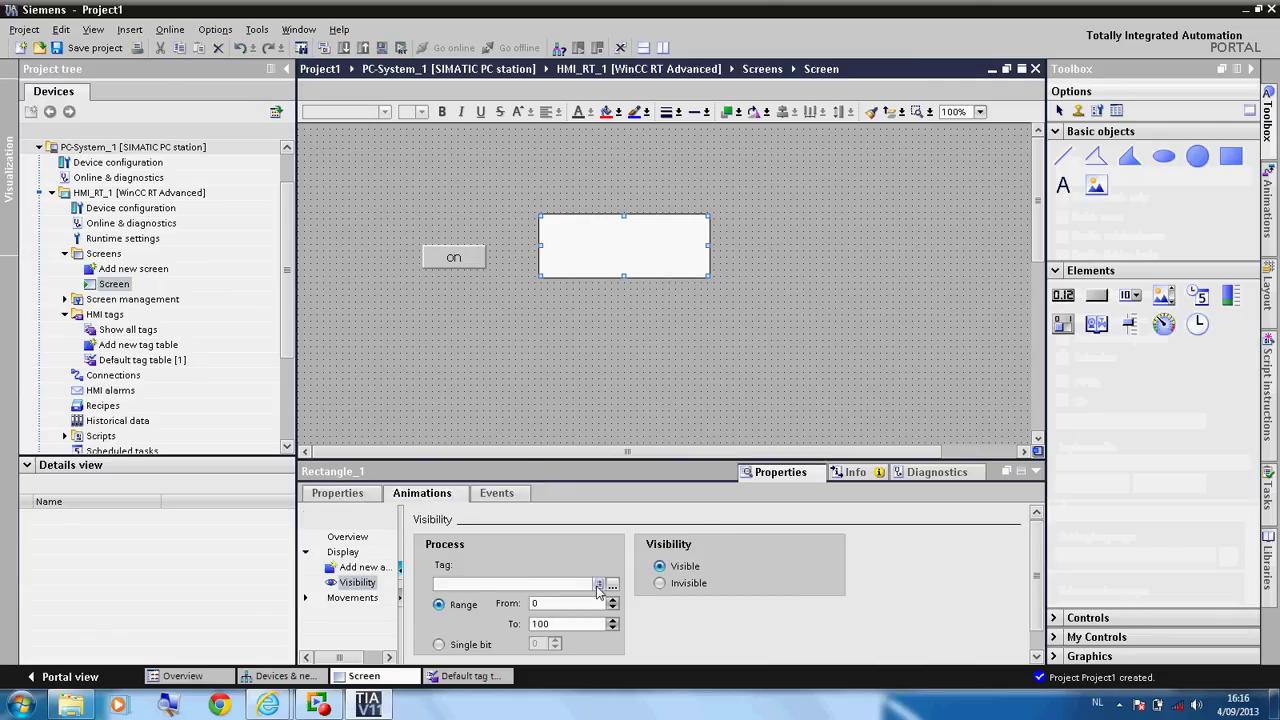
click(447, 584)
click(599, 585)
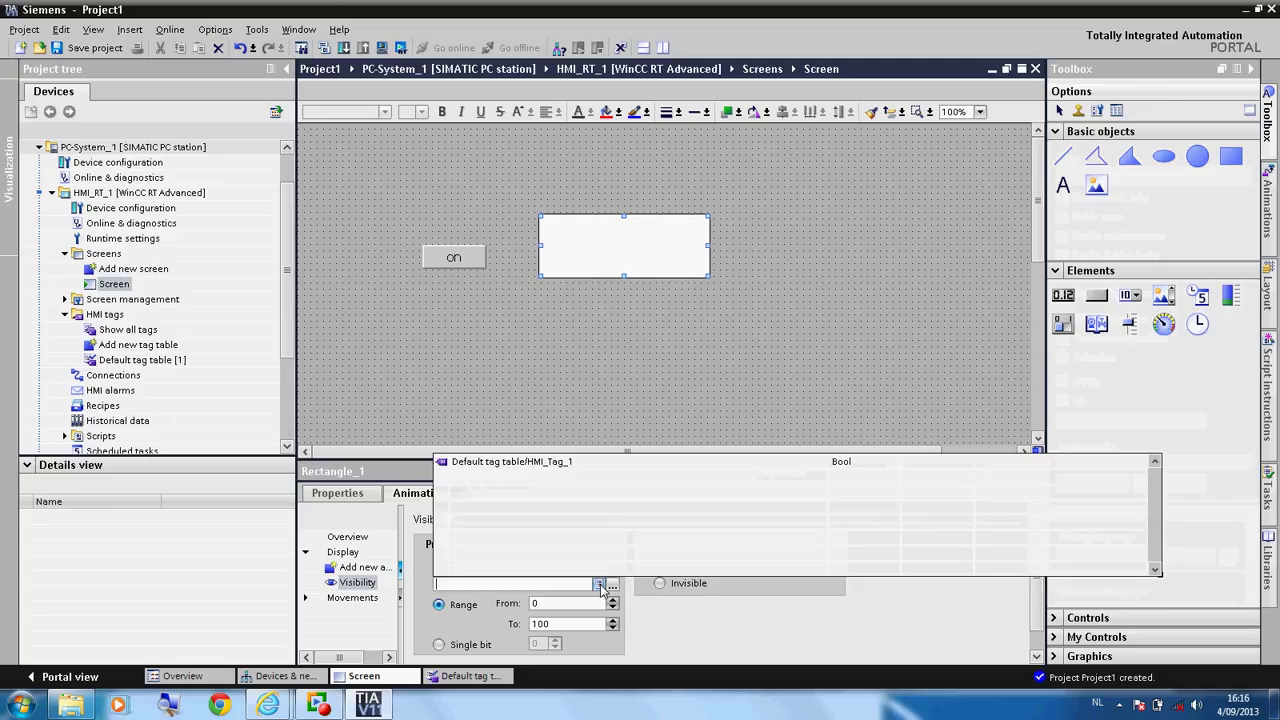
click(565, 468)
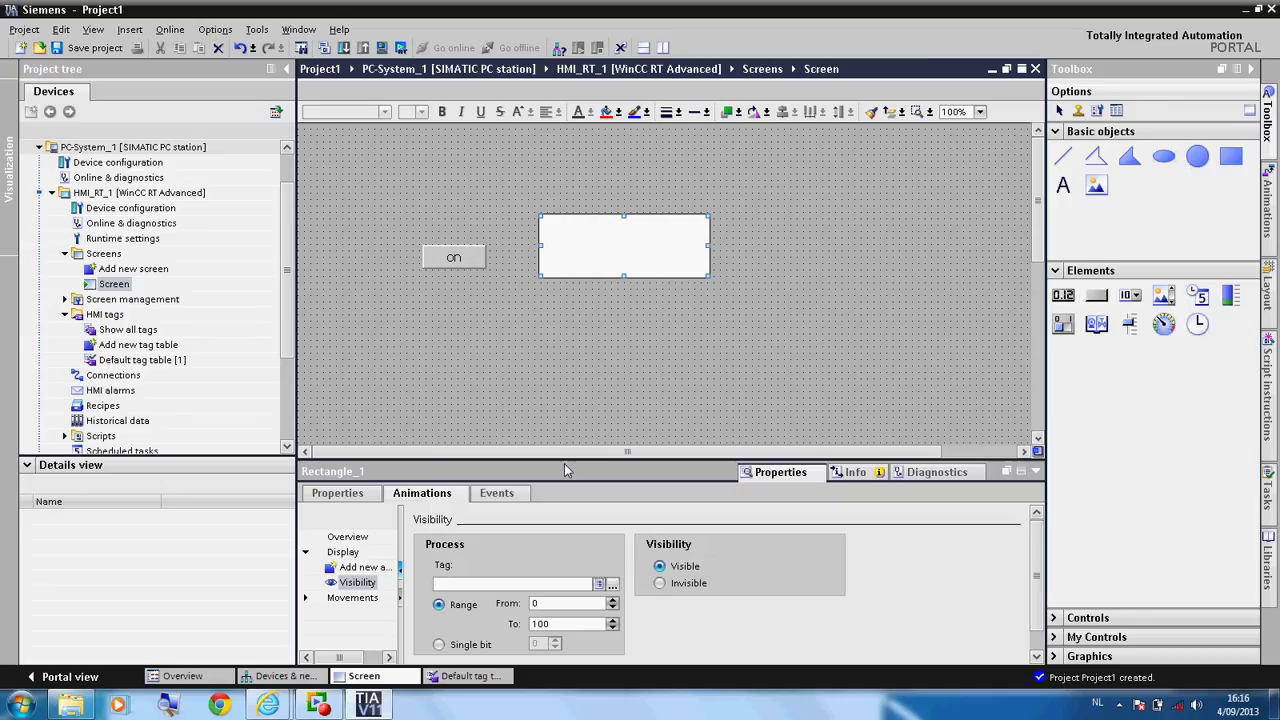
- Set the rectangle's visibility animation range from 0 to 0 with the state Invisible
click(533, 604)
scroll(533, 604, down, 1)
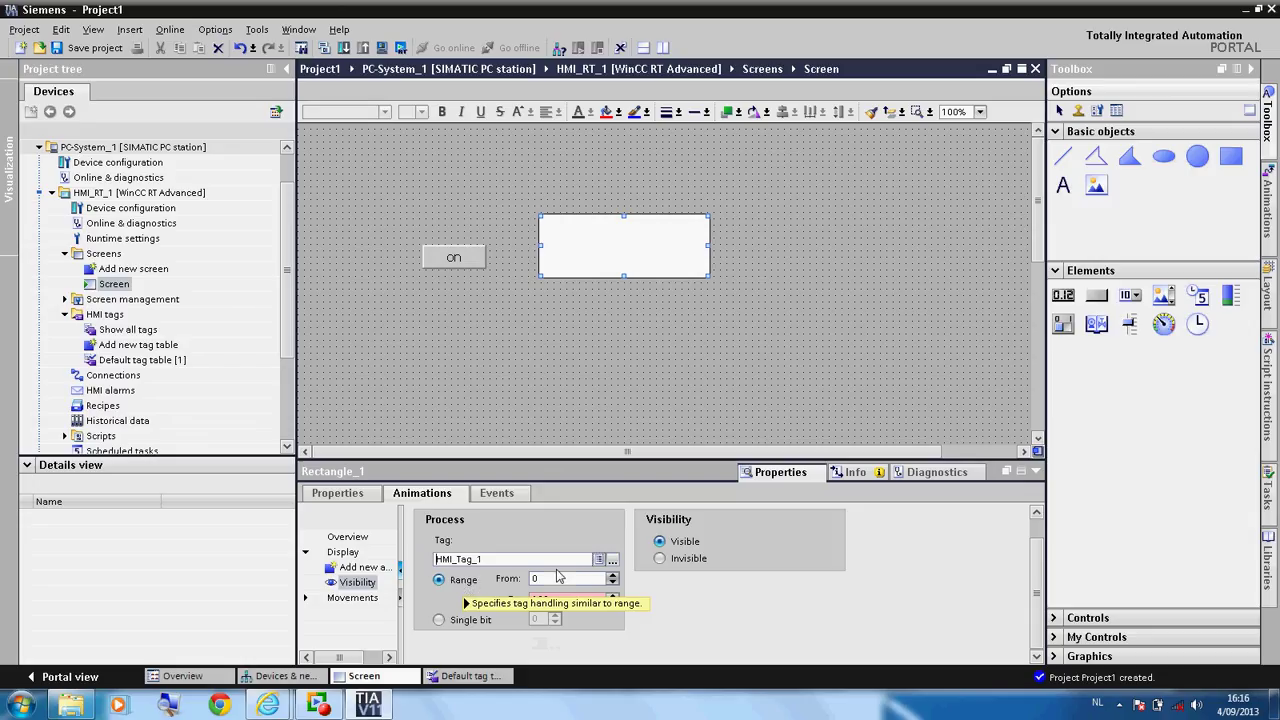
click(555, 579)
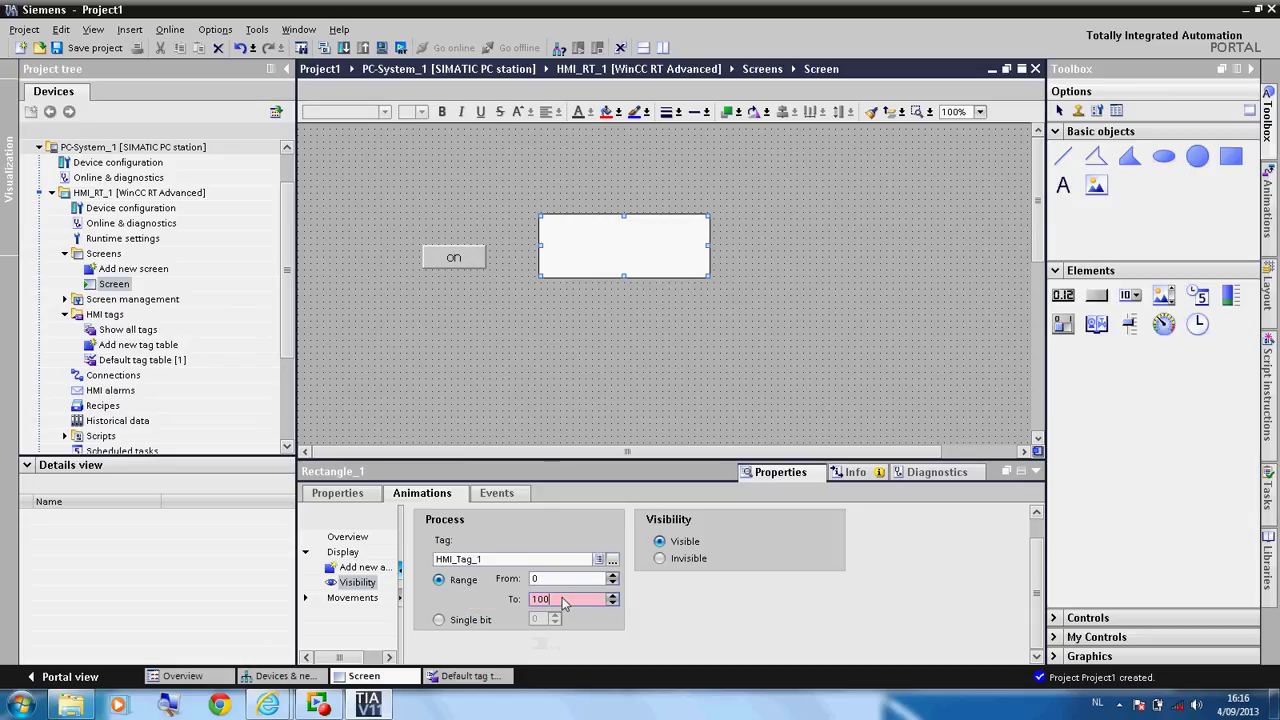
double_click(564, 600)
text(0)
key(Return)
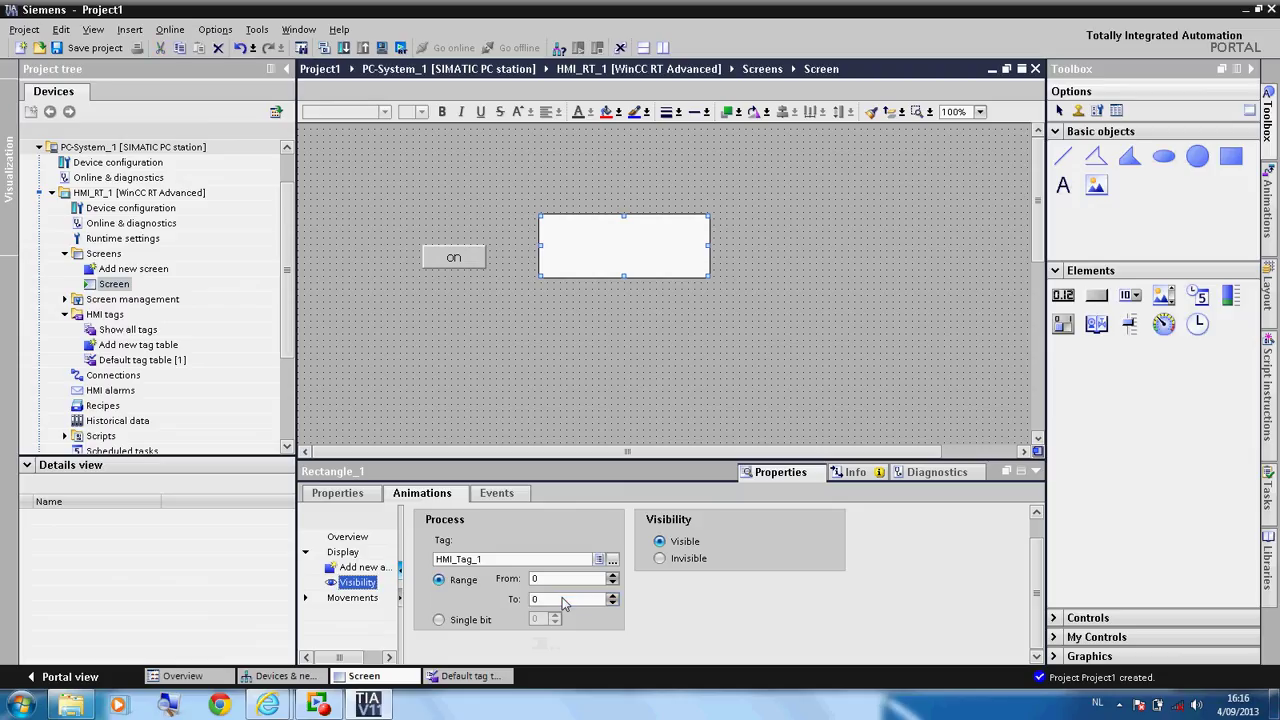
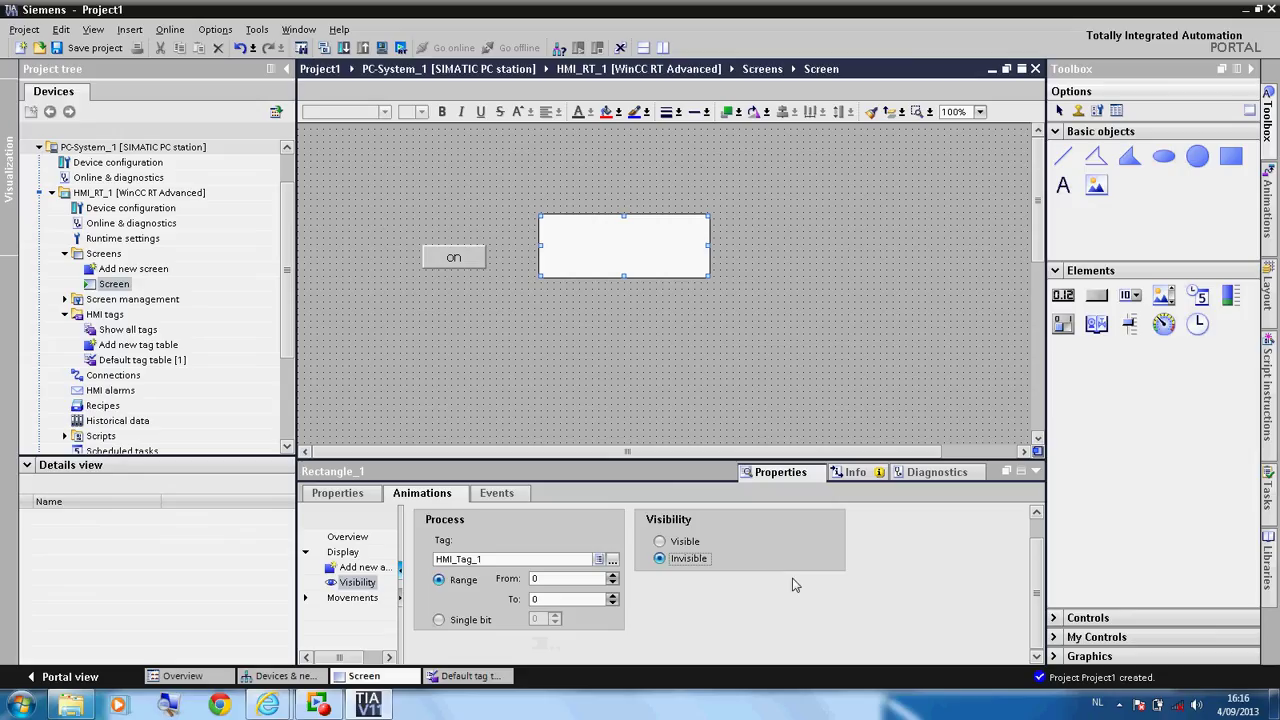
click(725, 342)
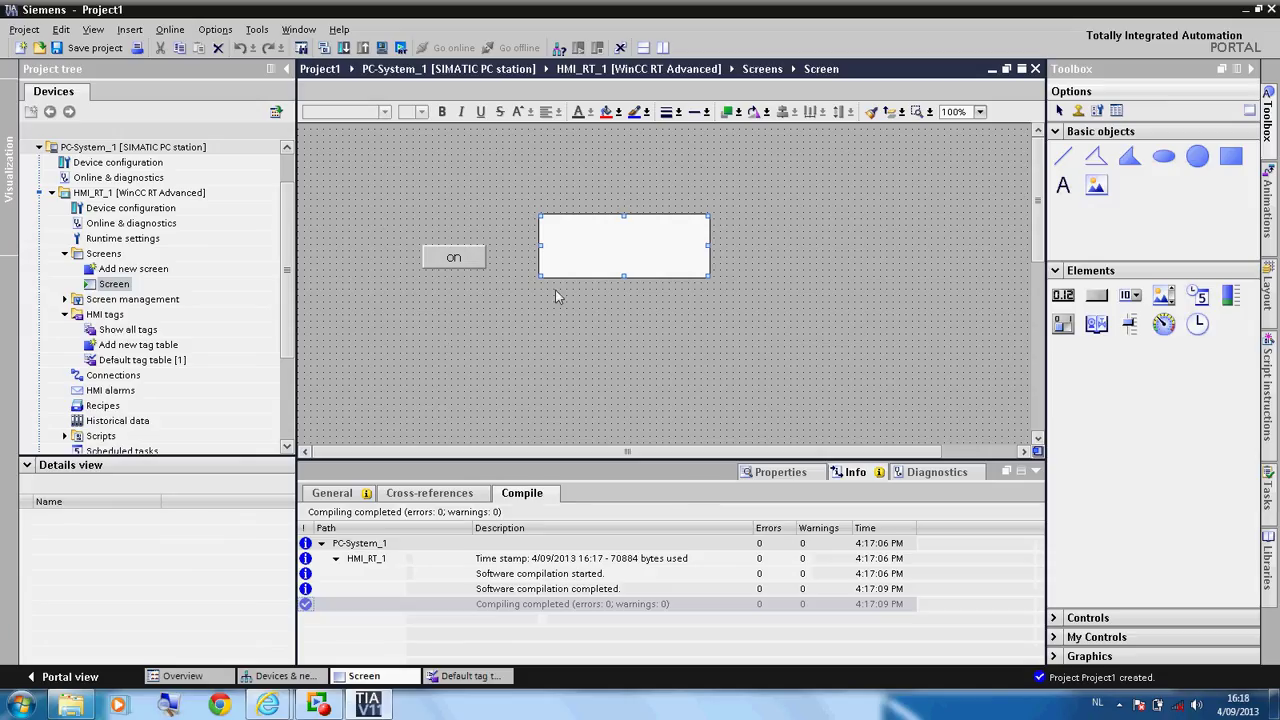
- Add the SetBit system function to the Click event of the "on" button
click(458, 258)
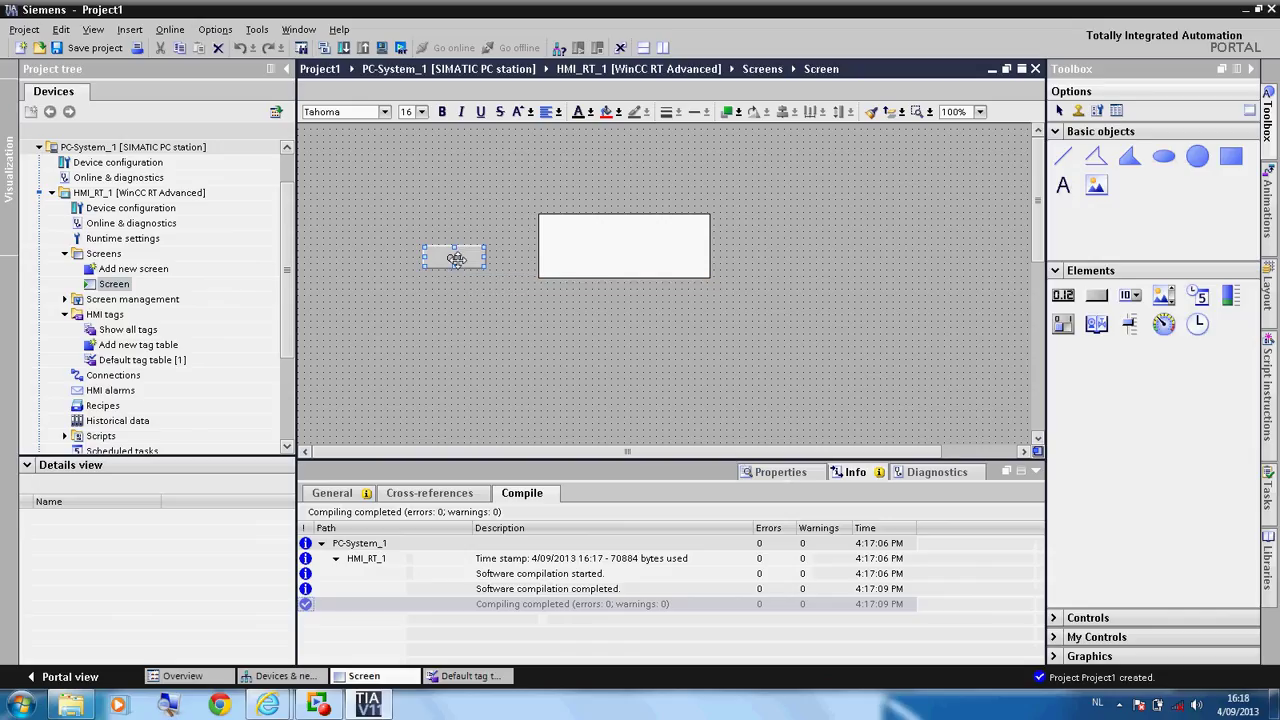
click(778, 474)
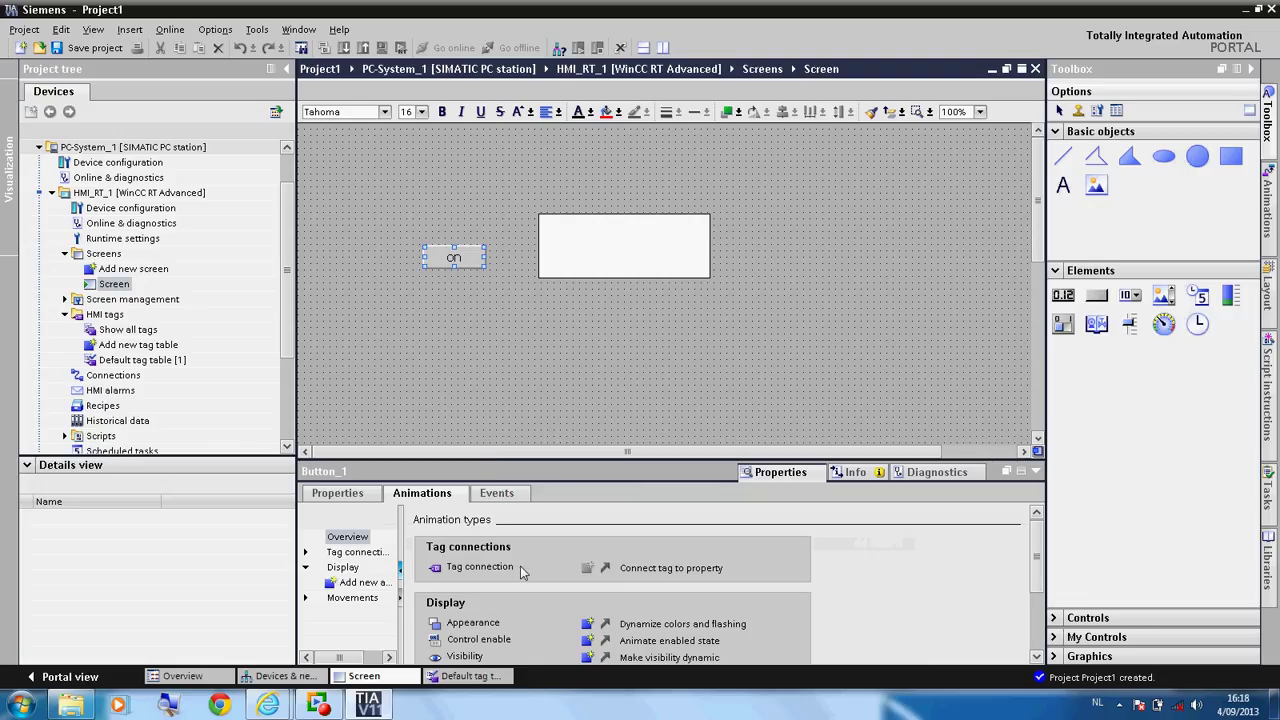
click(496, 493)
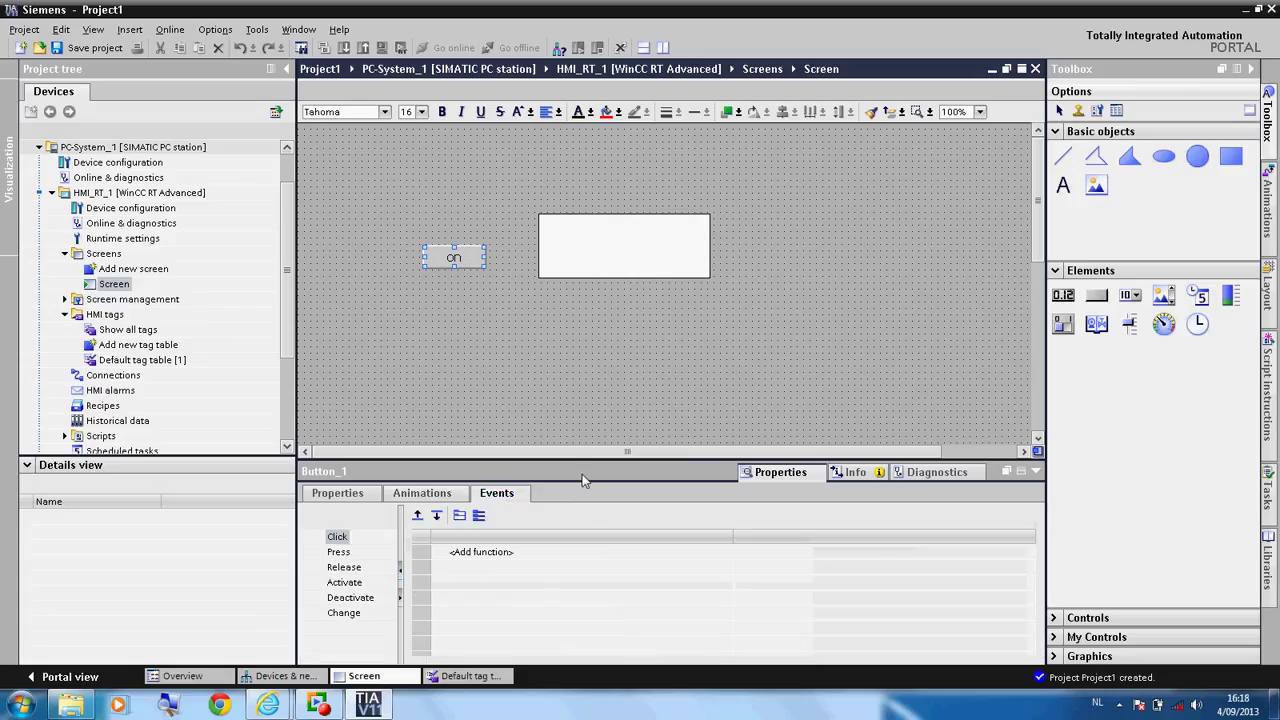
click(530, 555)
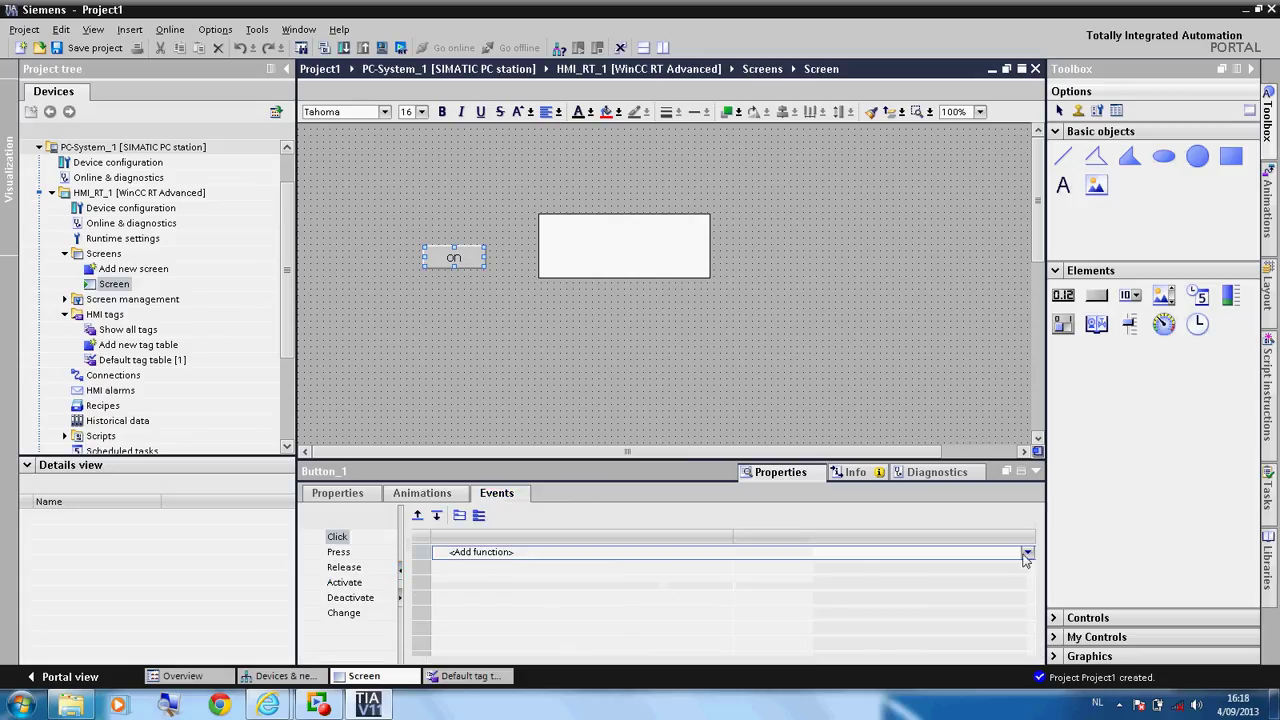
click(1027, 553)
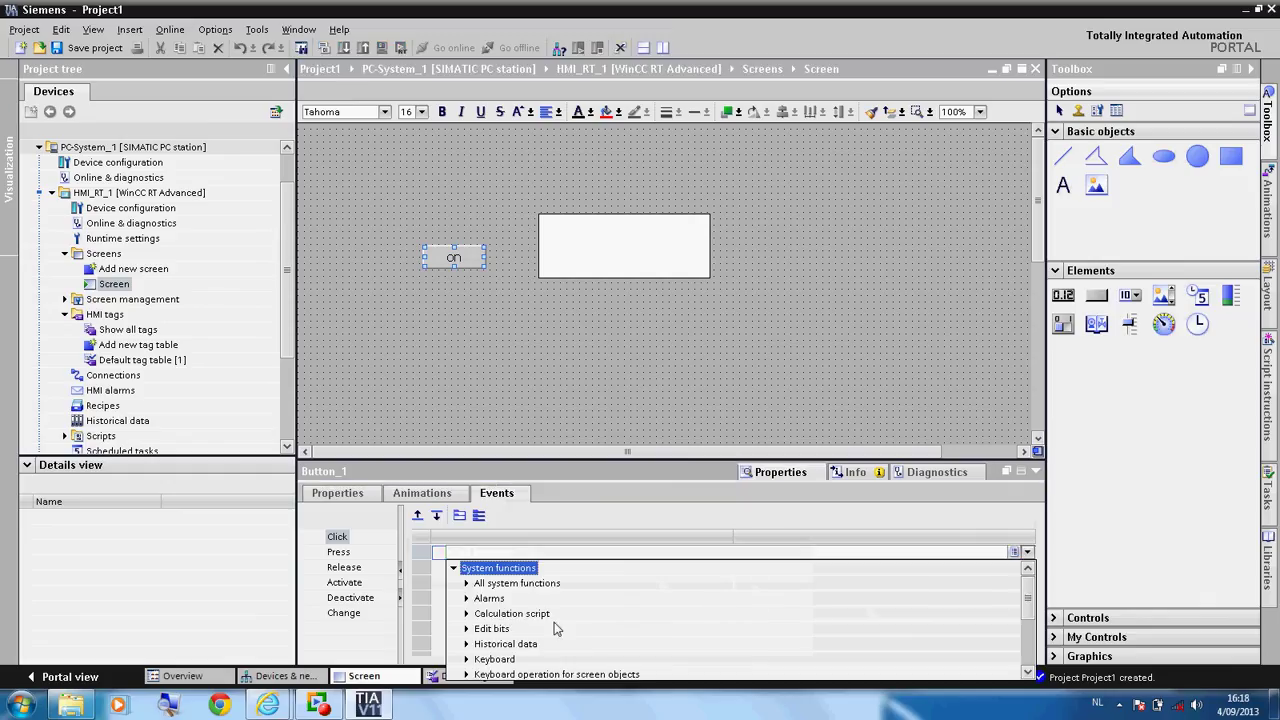
click(468, 629)
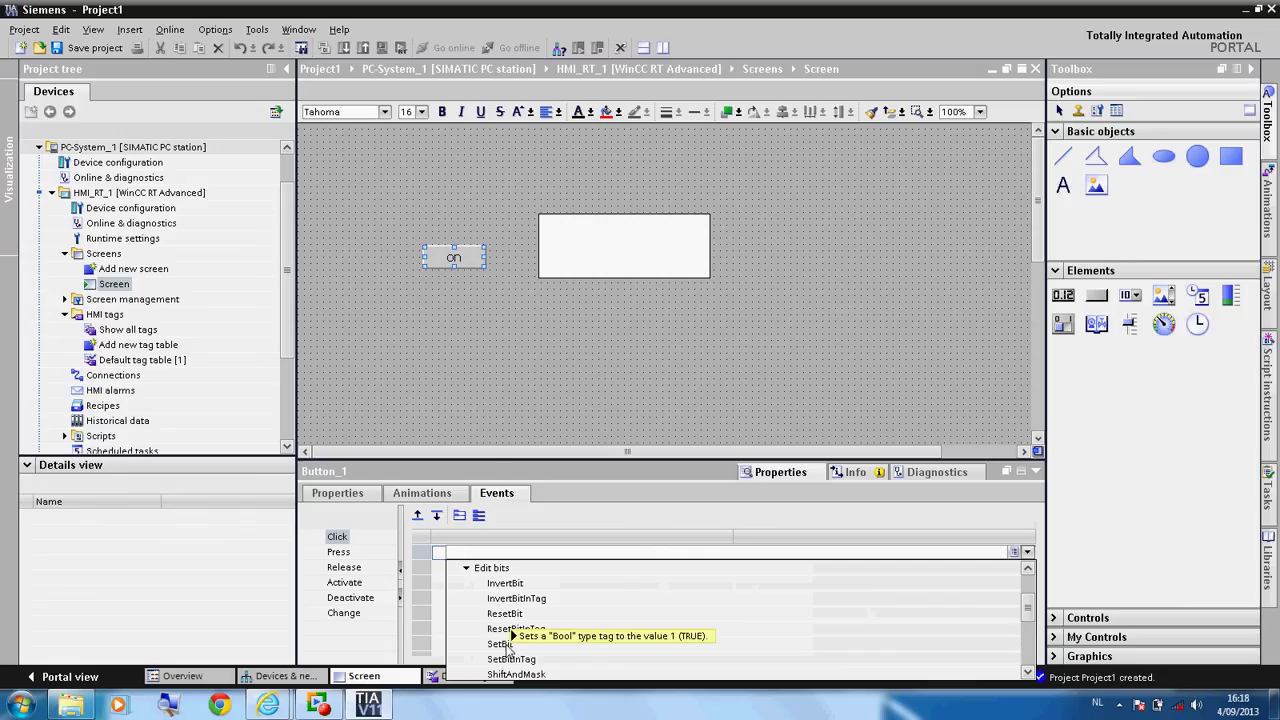
click(606, 551)
click(1027, 552)
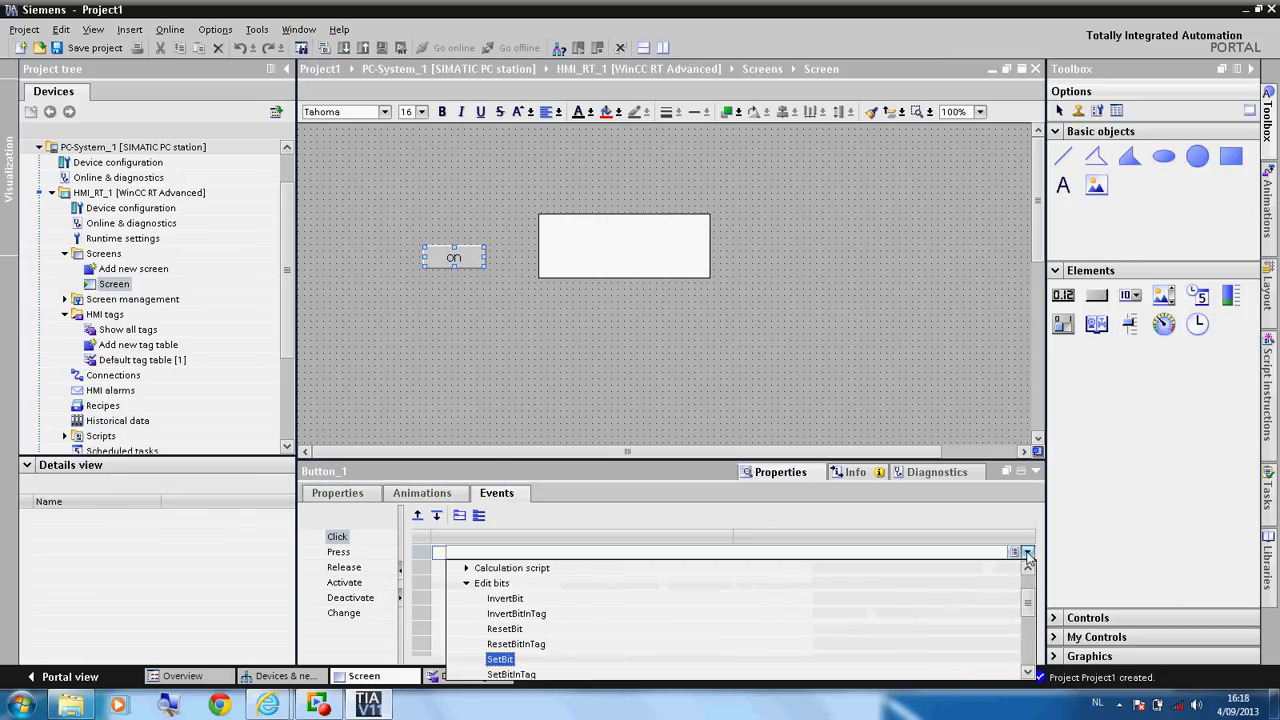
click(510, 660)
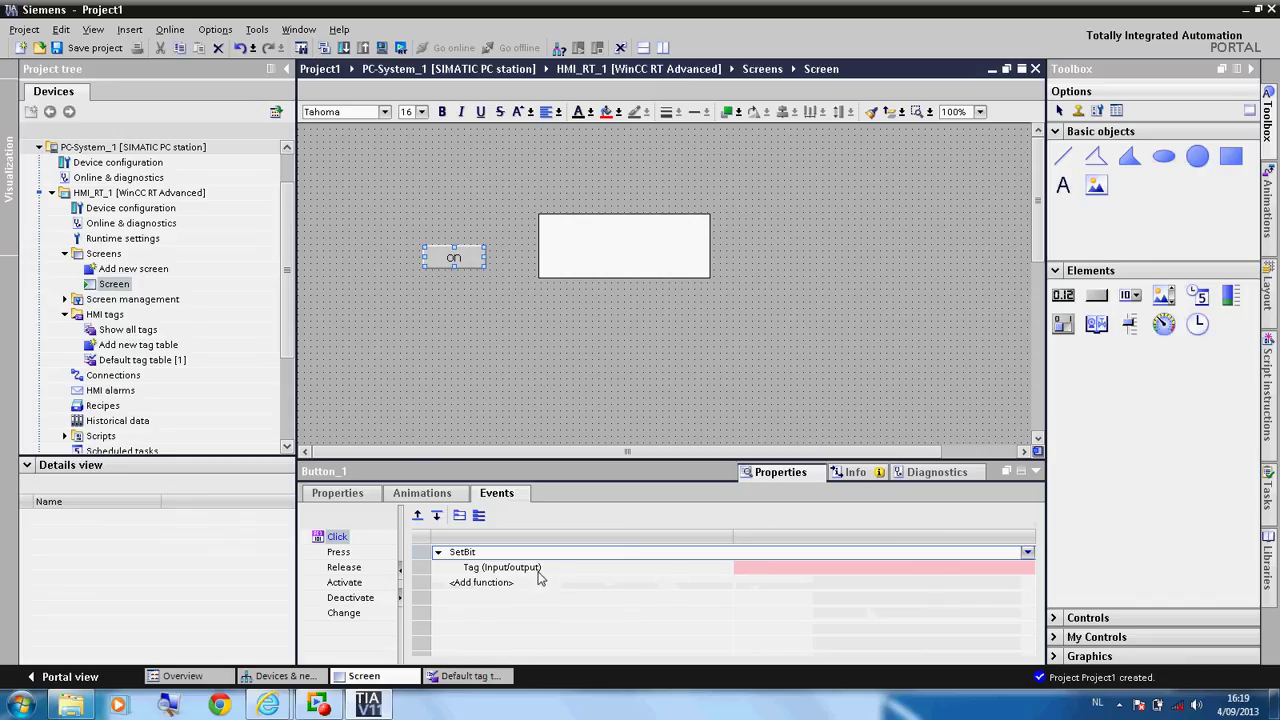
- Assign HMI_Tag_1 as the input/output tag of the button's SetBit function
click(949, 572)
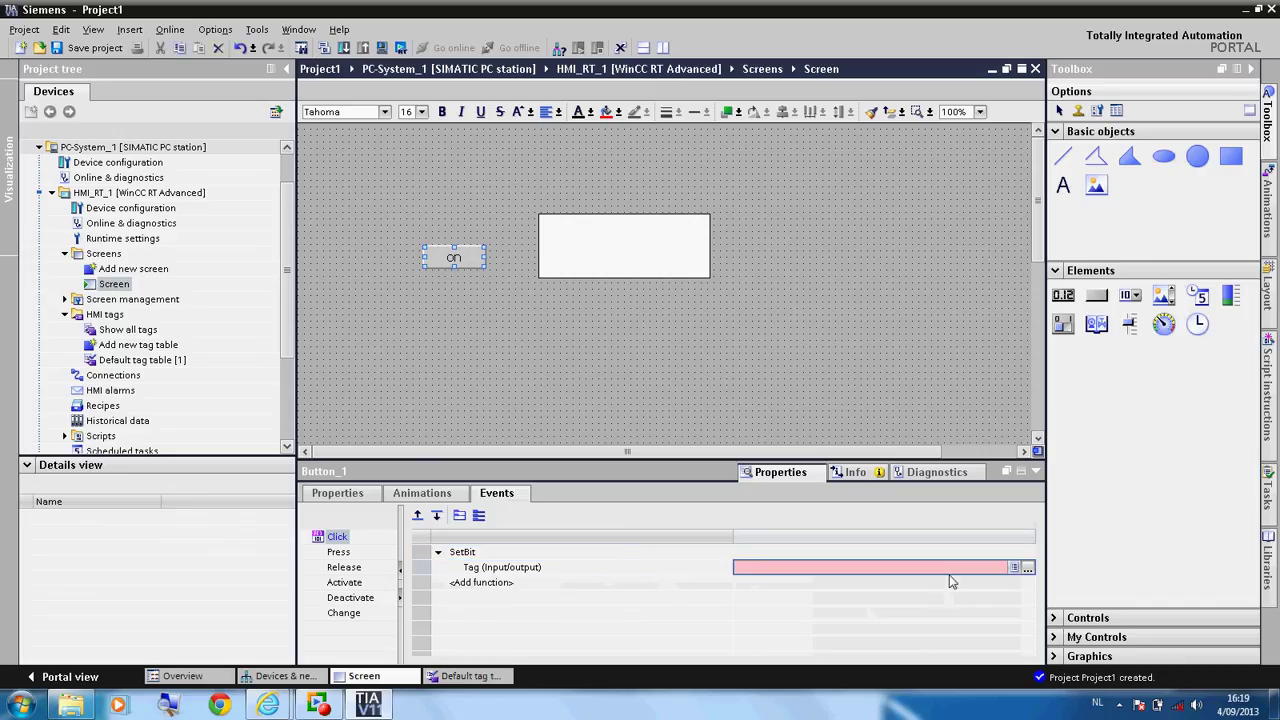
click(1027, 567)
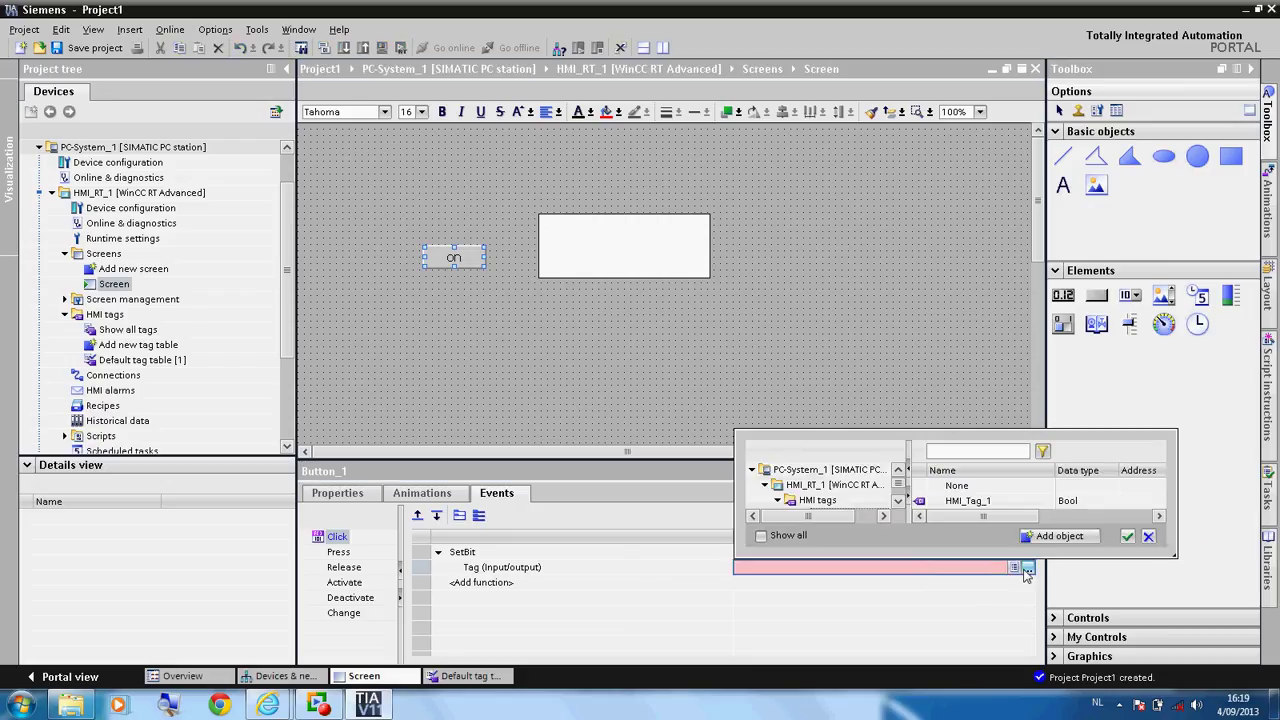
click(970, 501)
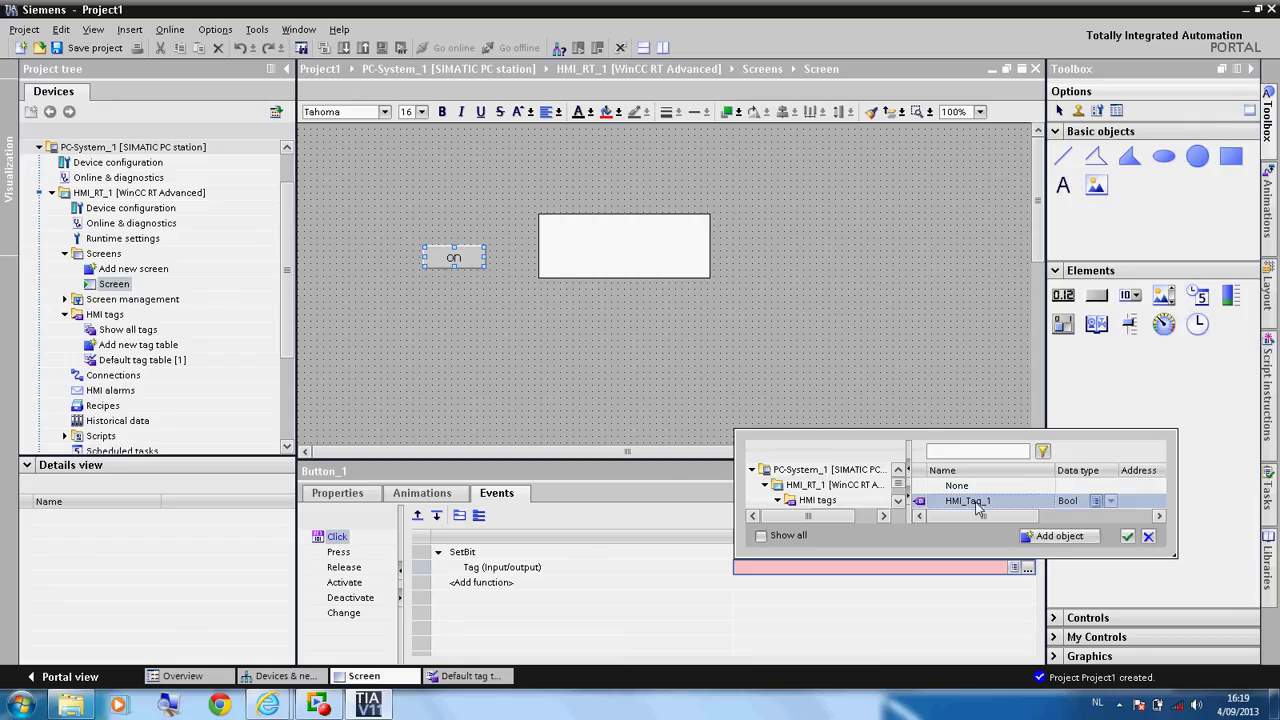
click(1127, 536)
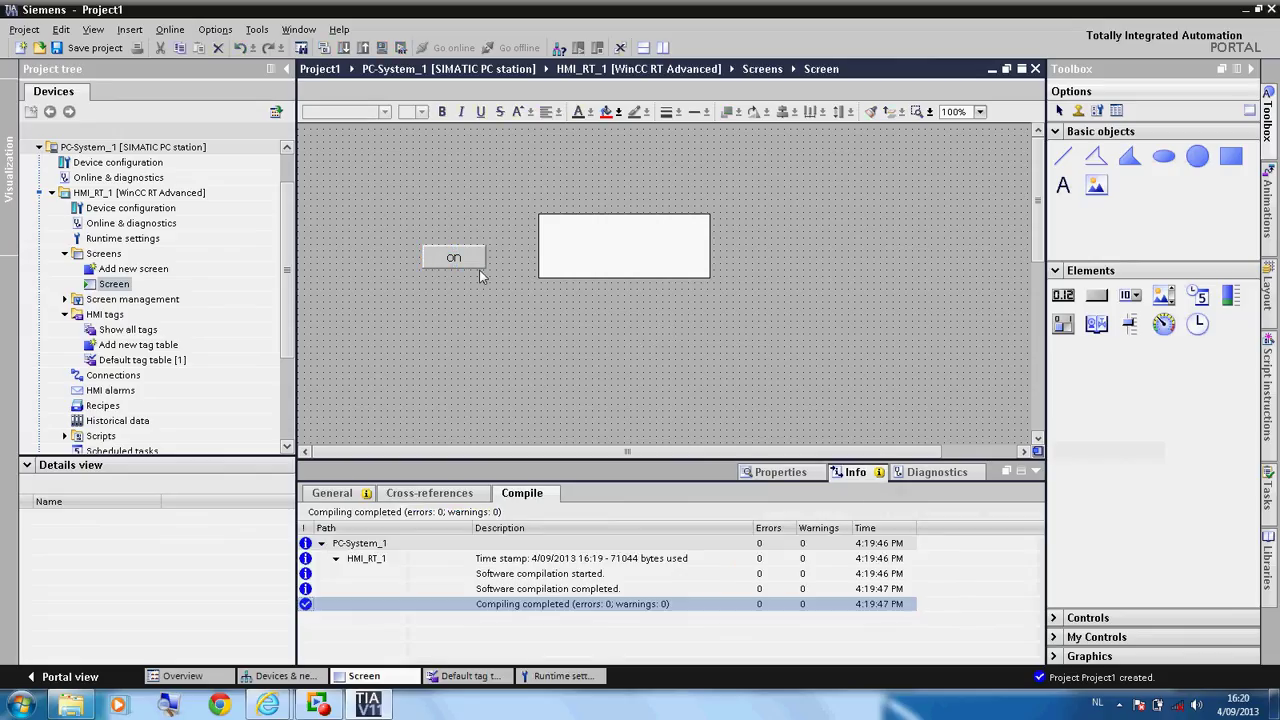
- Move the "on" button up and to the left, and place a second button directly below it
drag(468, 258, 448, 222)
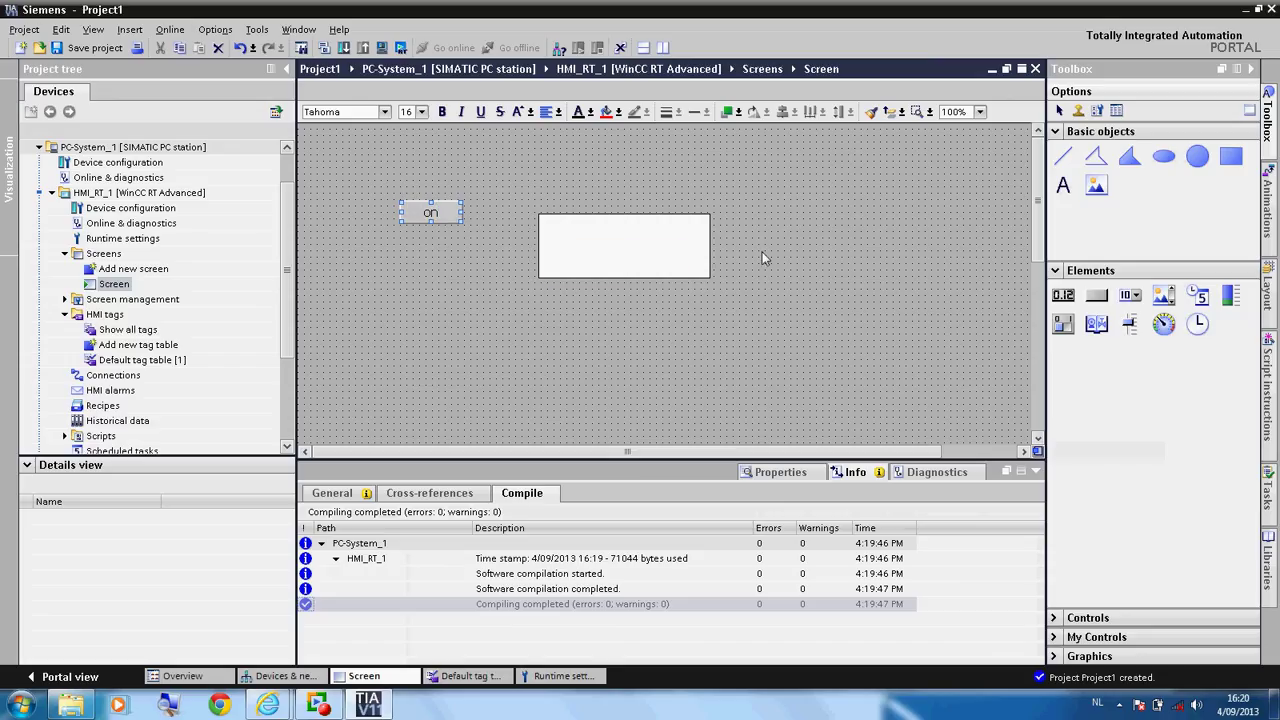
drag(1098, 302, 420, 250)
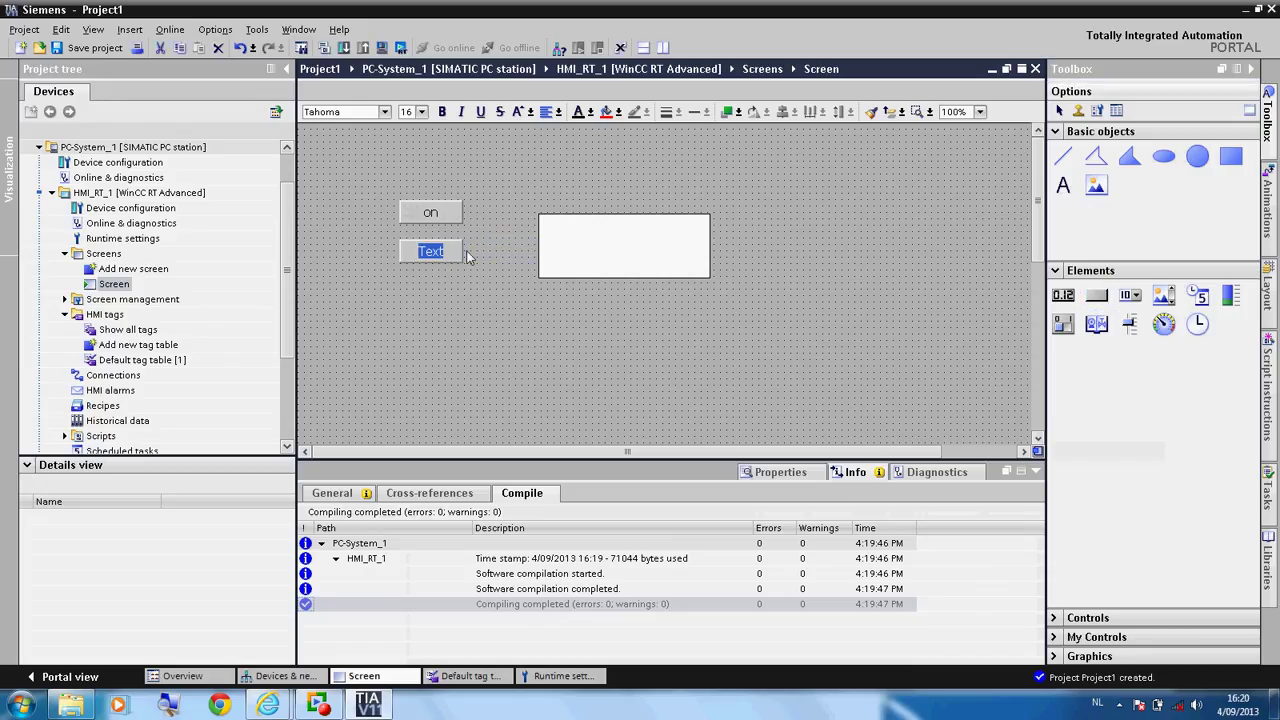
- Set the second button's Off-state label to "off" and enable a separate On-state label with the text "off"
click(343, 500)
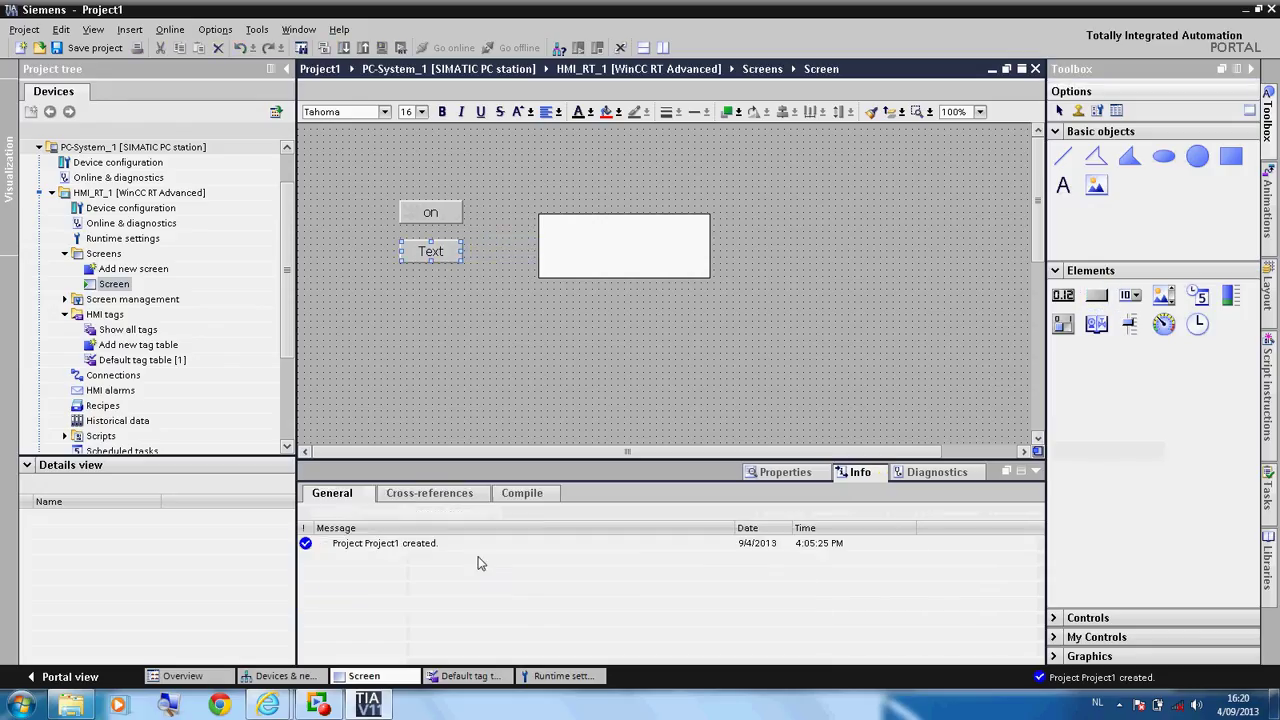
click(777, 473)
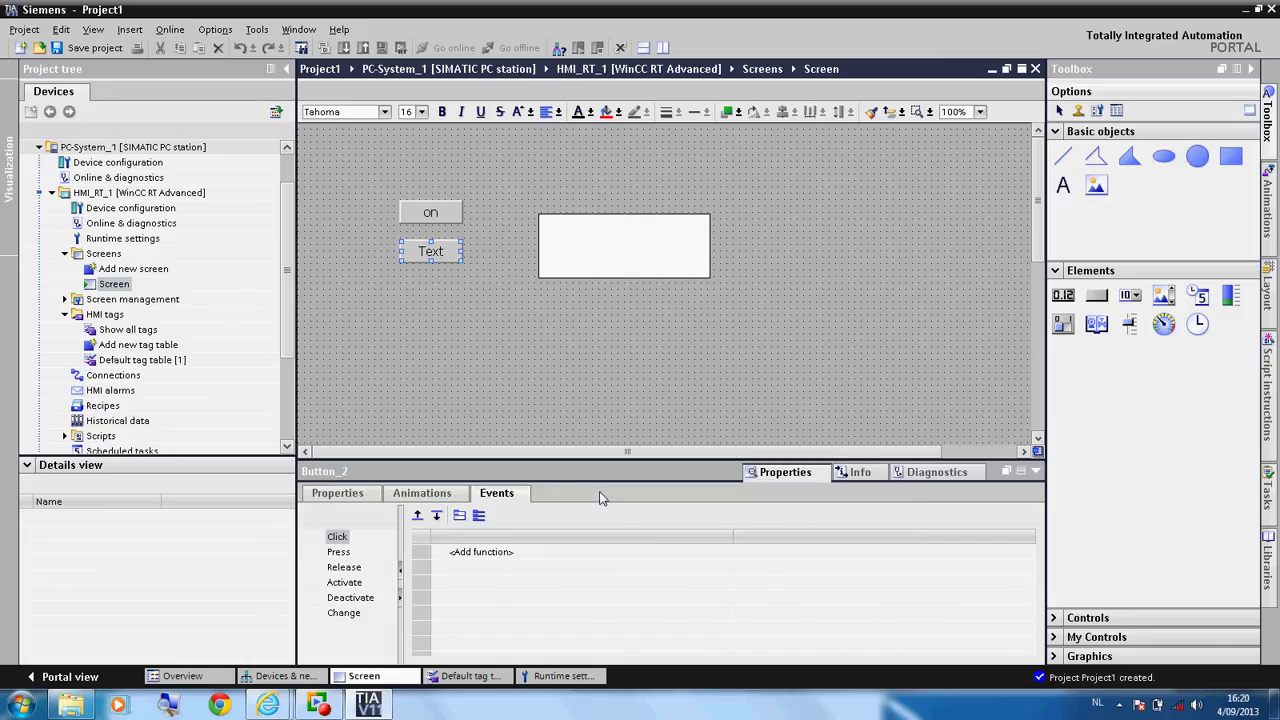
click(360, 499)
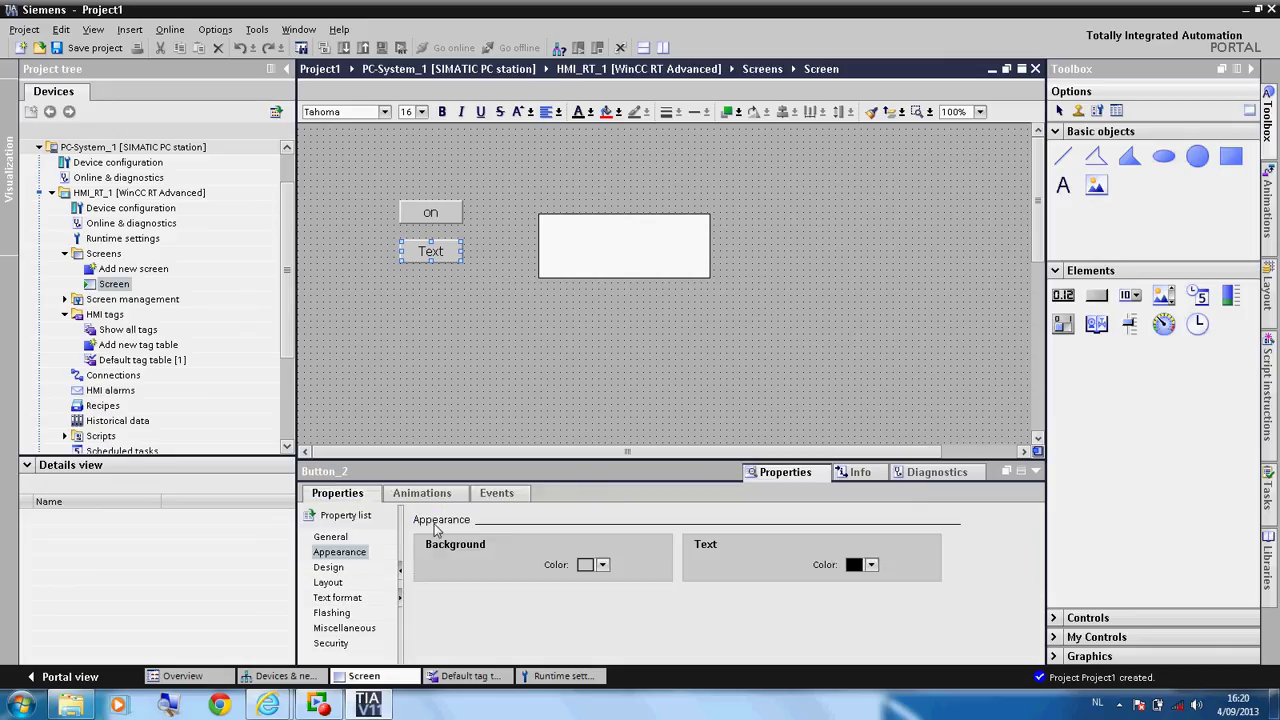
click(331, 537)
double_click(722, 587)
text(off)
click(700, 623)
text(off)
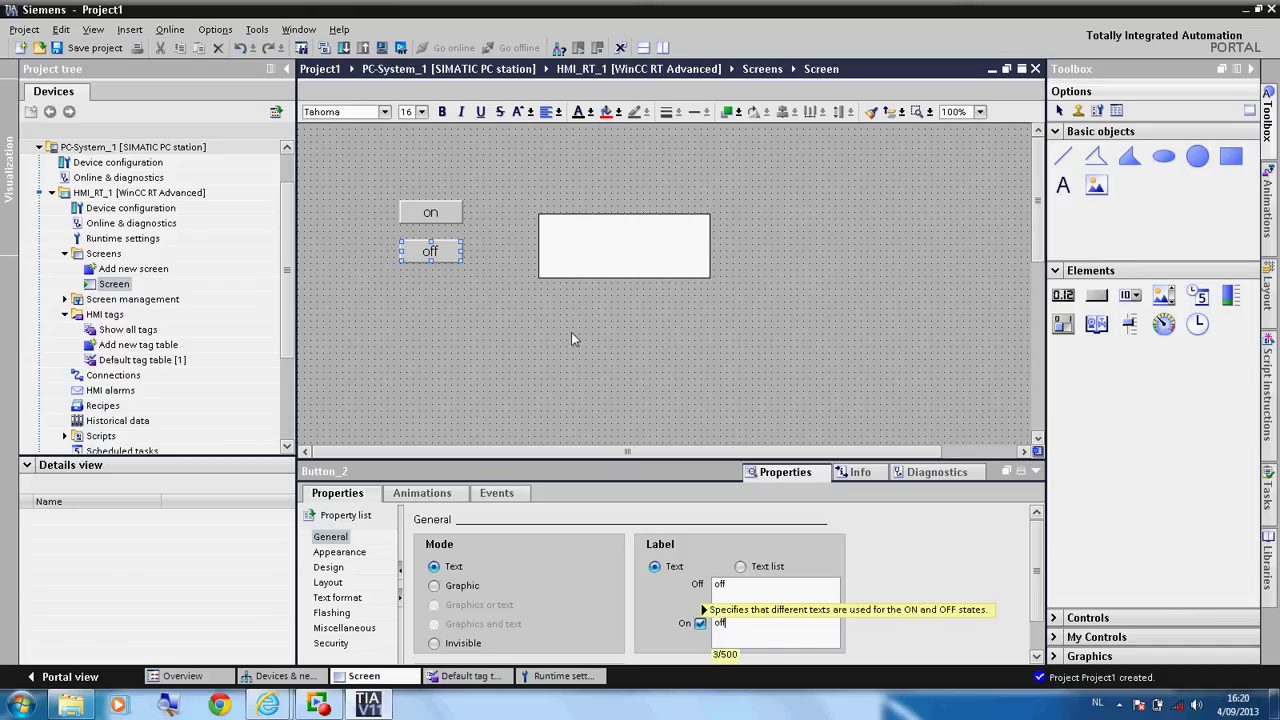
- Add the ResetBit system function to the Click event of the "off" button
click(571, 355)
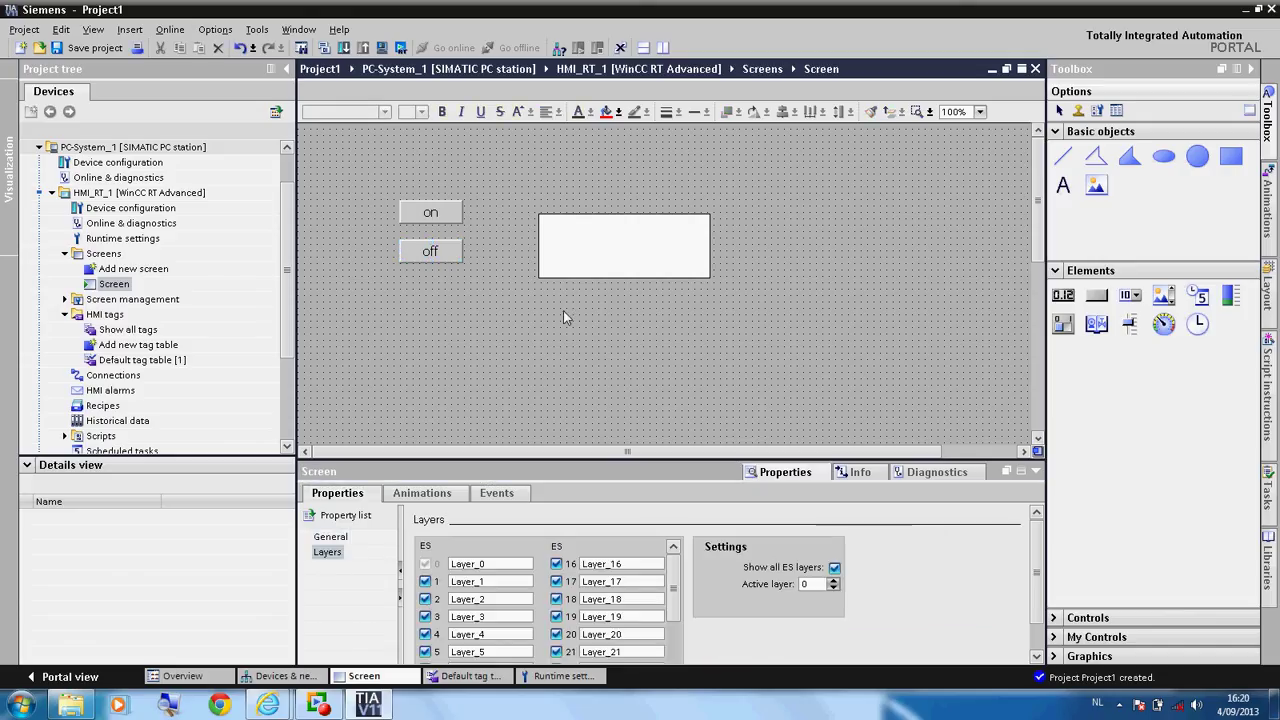
click(432, 251)
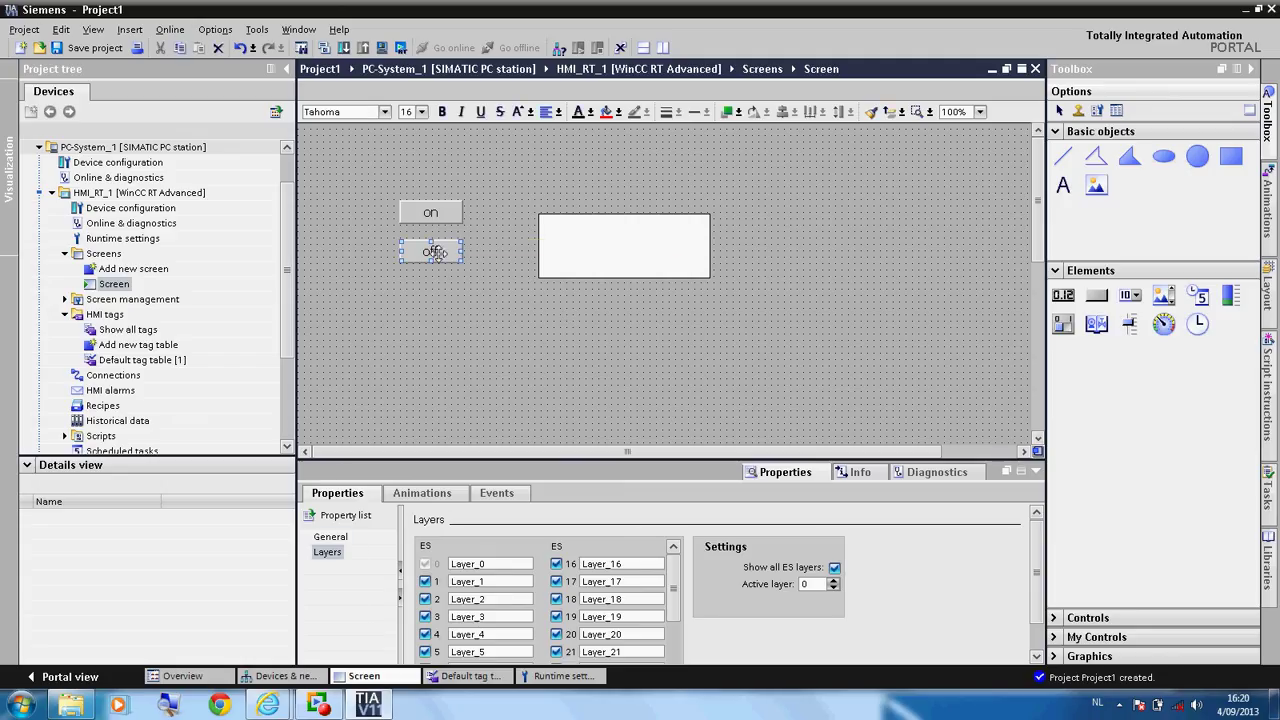
click(509, 496)
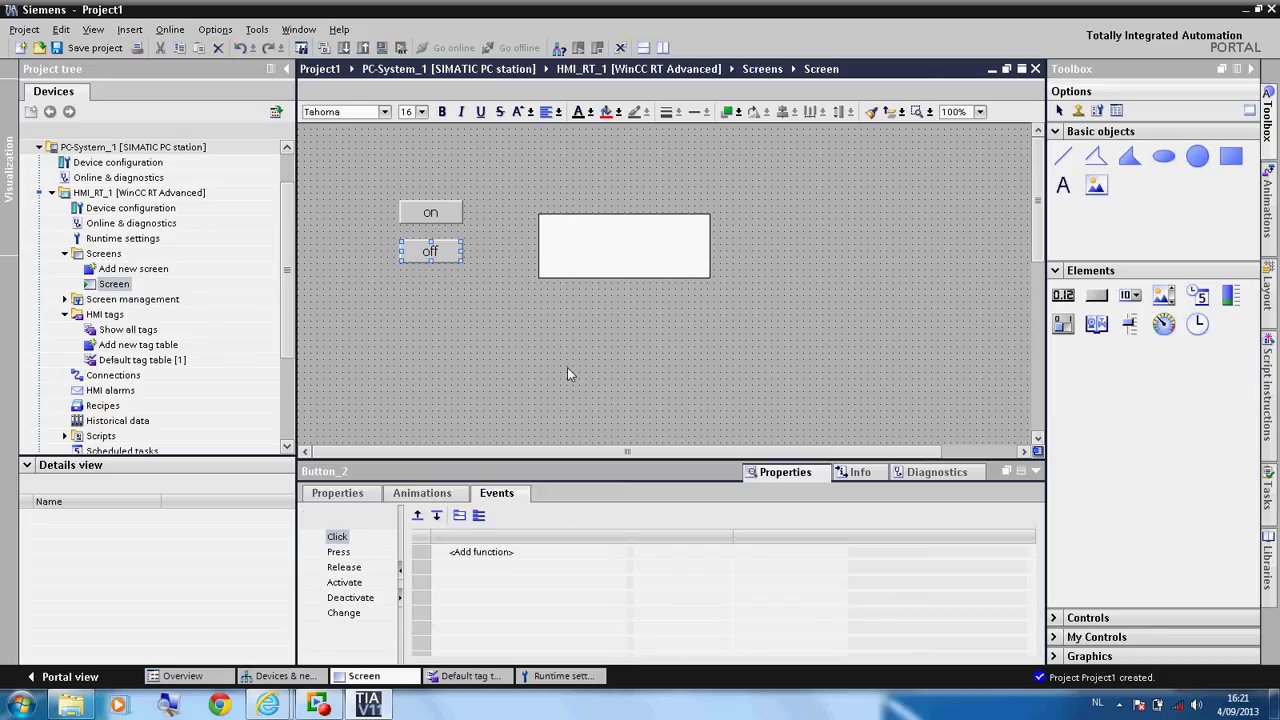
click(477, 556)
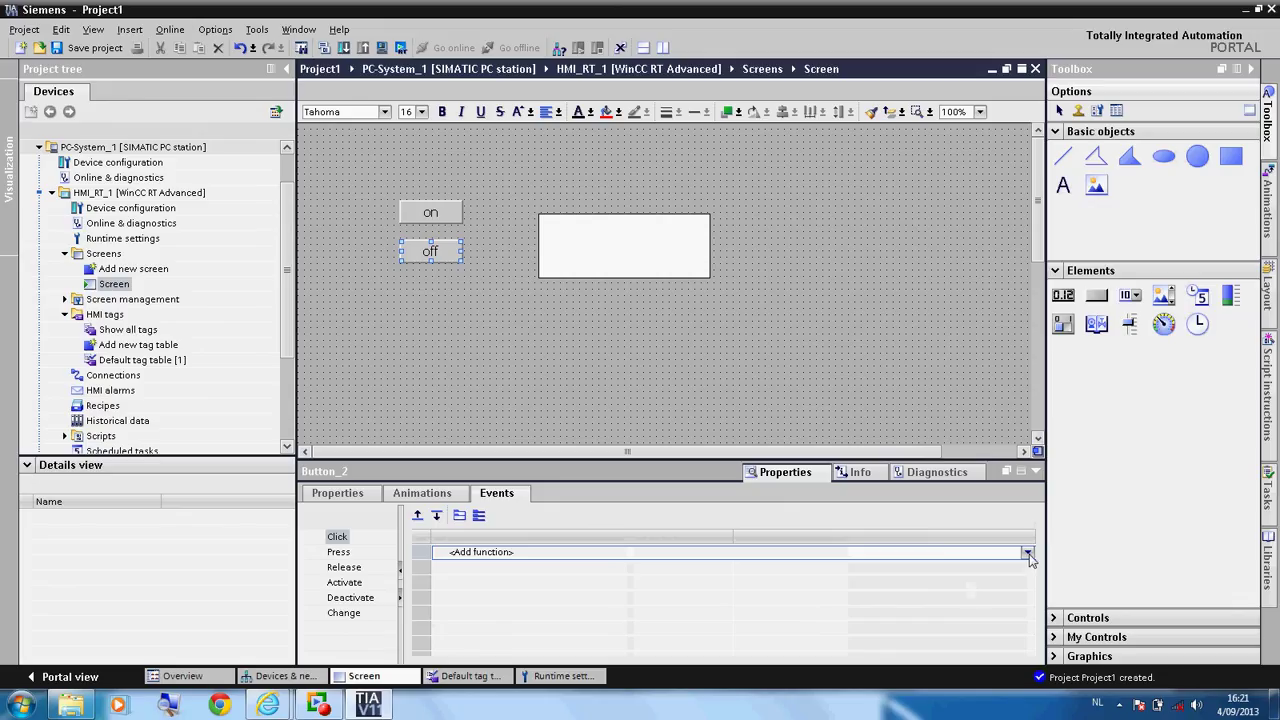
click(1027, 553)
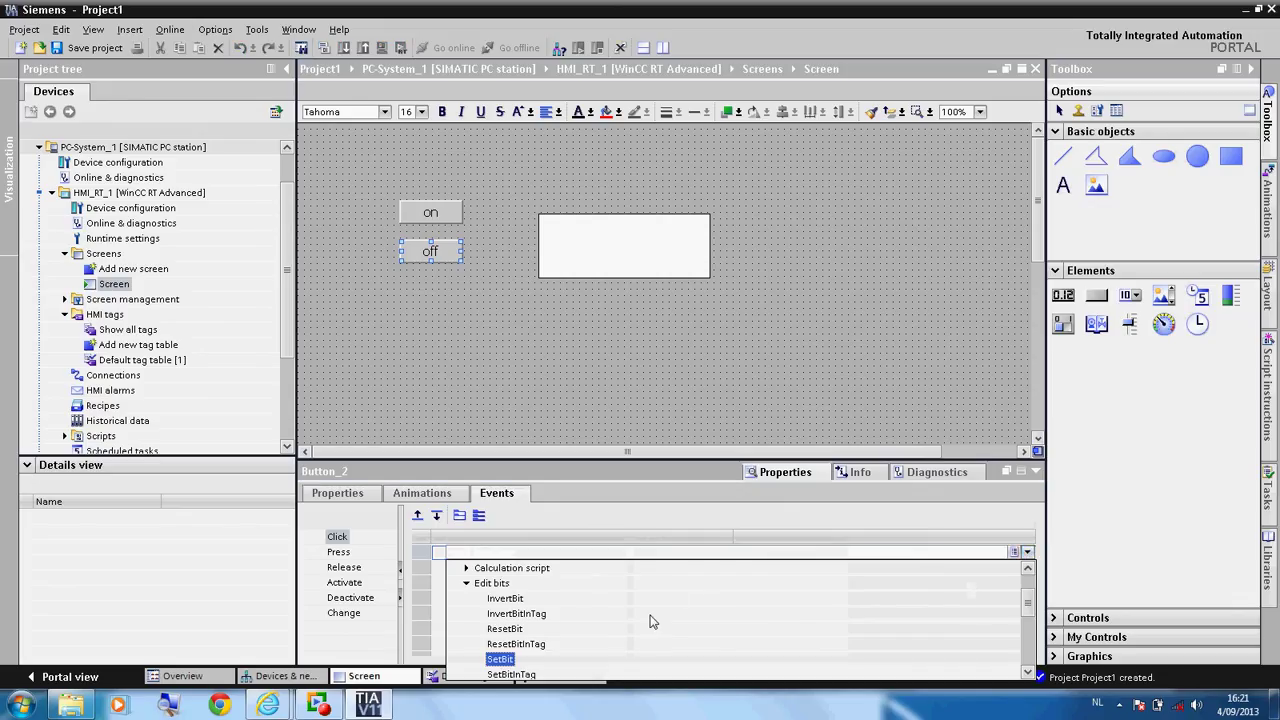
click(505, 629)
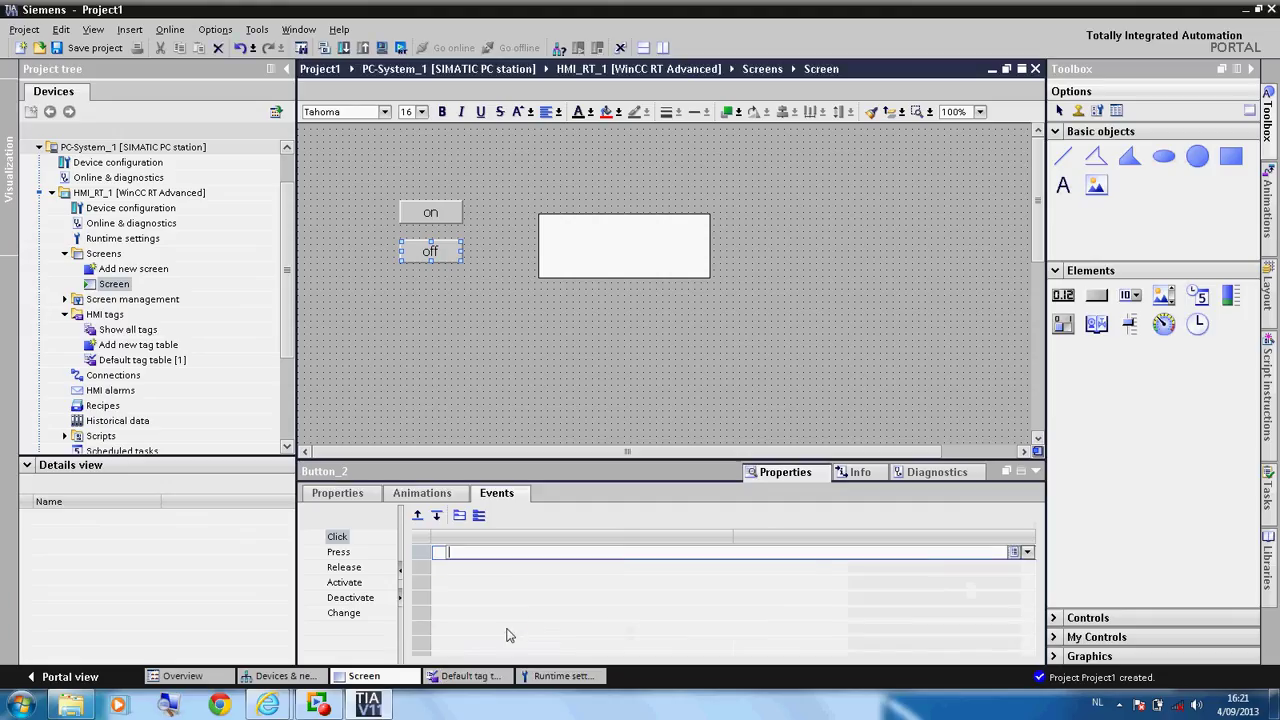
- Assign HMI_Tag_1 as the input/output tag of the "off" button's ResetBit function
click(1027, 567)
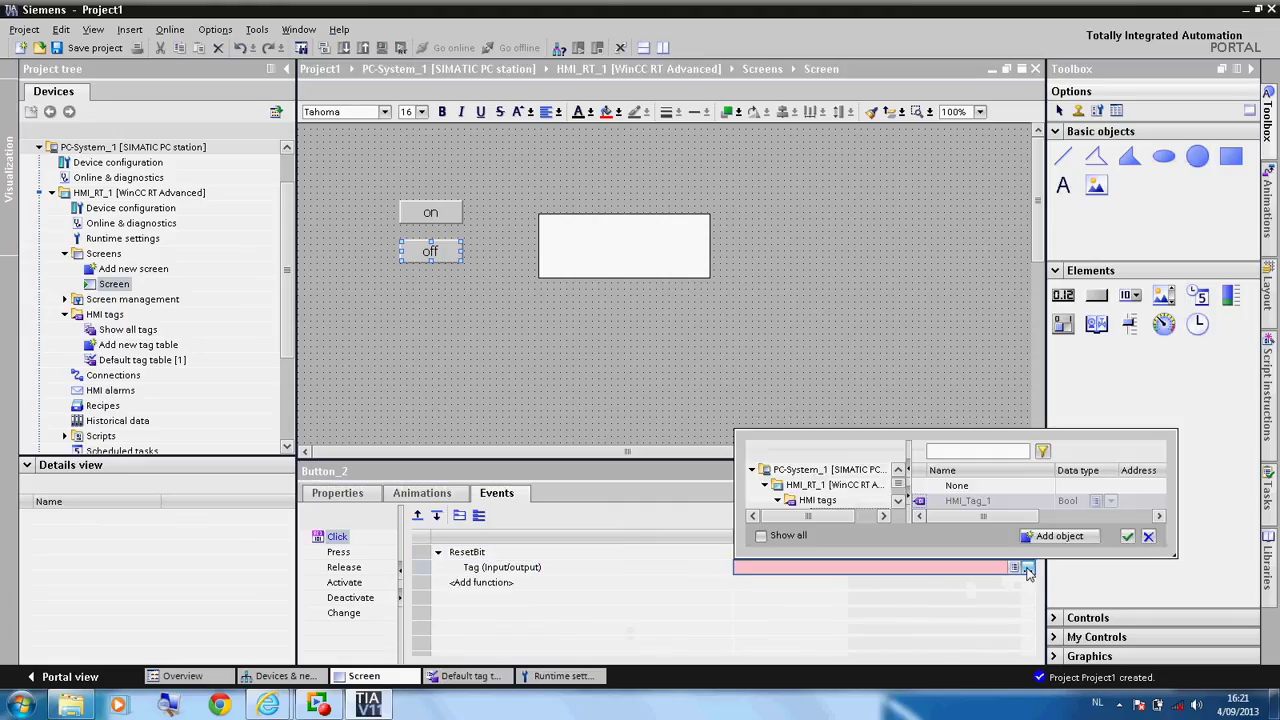
click(970, 501)
click(1126, 536)
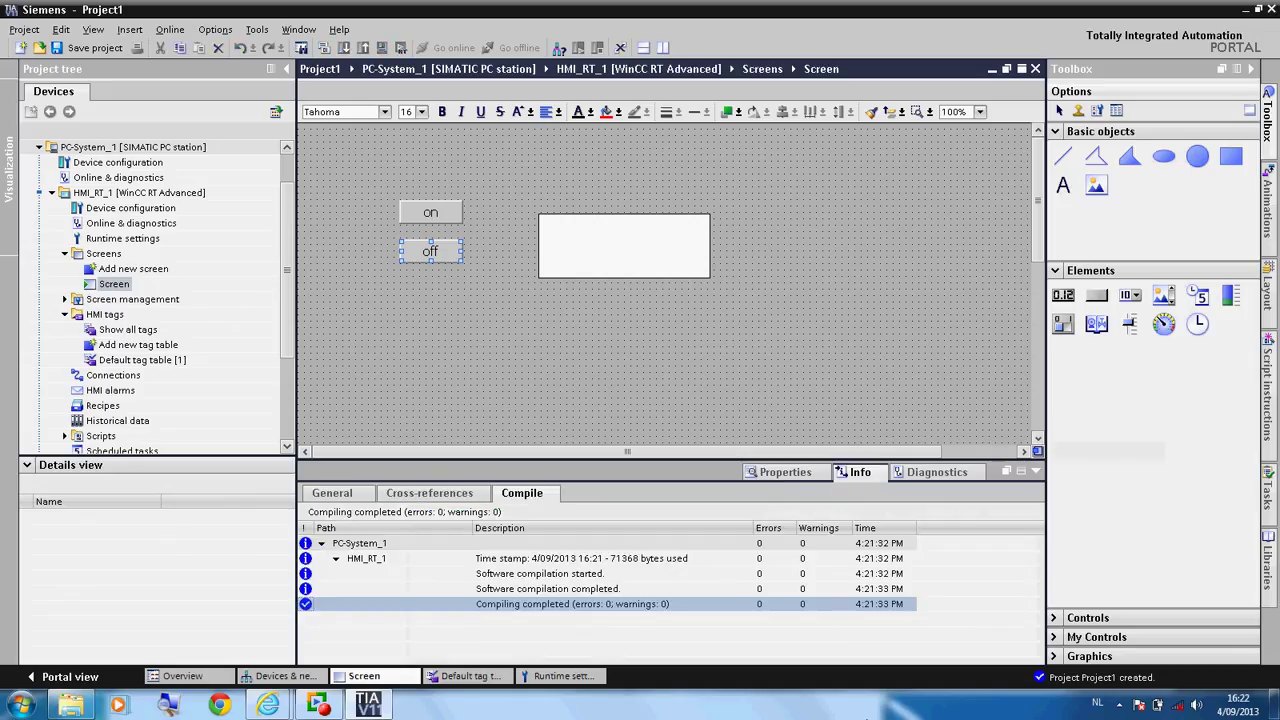
- Move the "on" and "off" buttons closer to the rectangle, keeping them stacked beside it
click(533, 282)
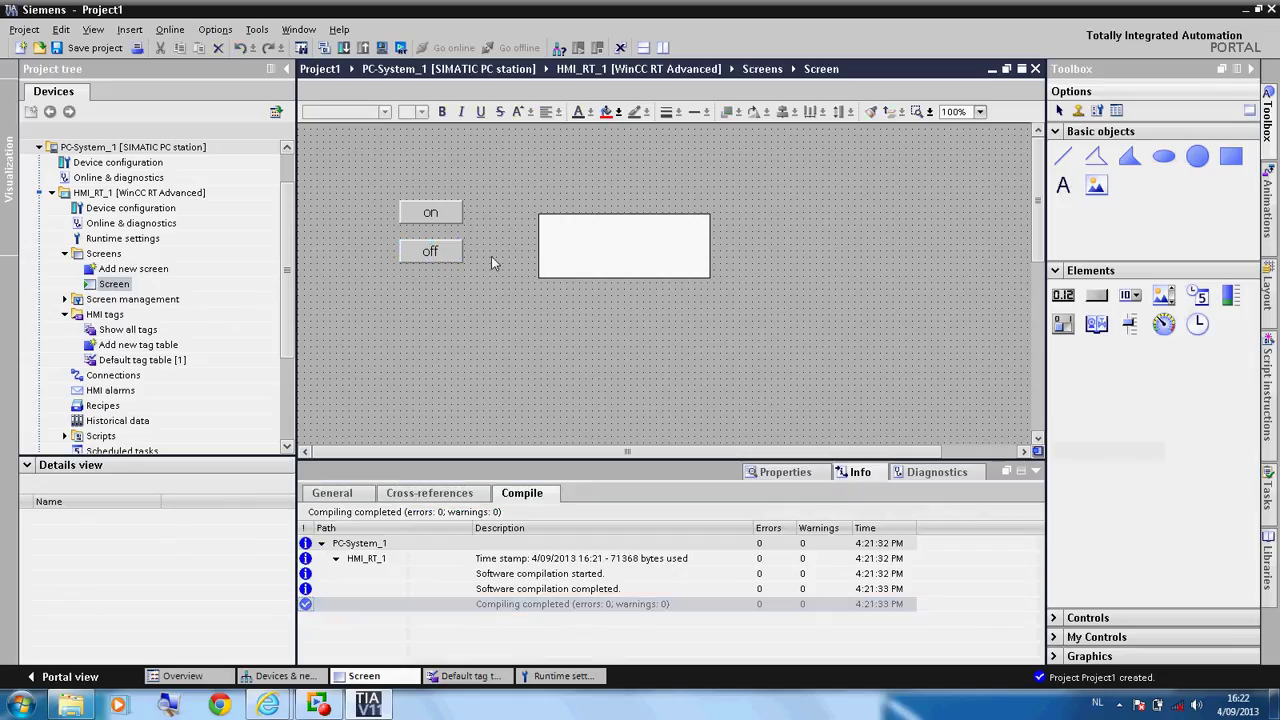
drag(443, 212, 496, 218)
drag(445, 255, 498, 262)
click(425, 280)
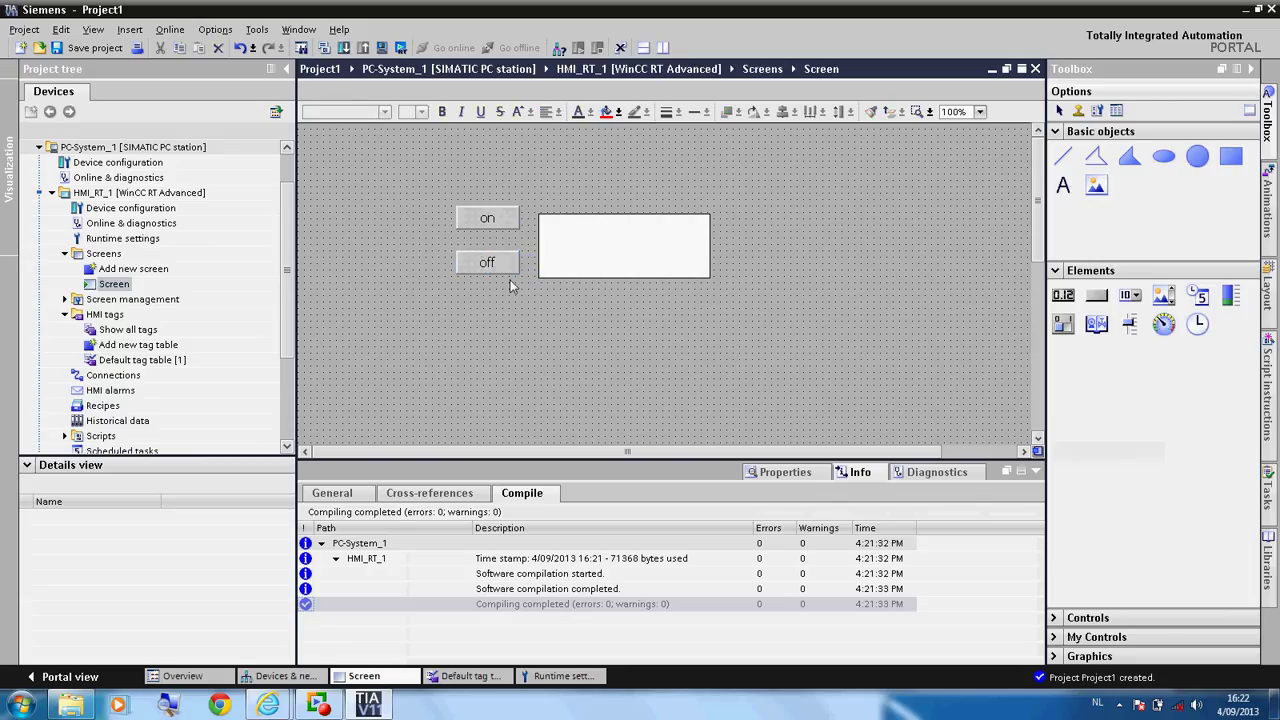
click(487, 219)
drag(487, 219, 492, 233)
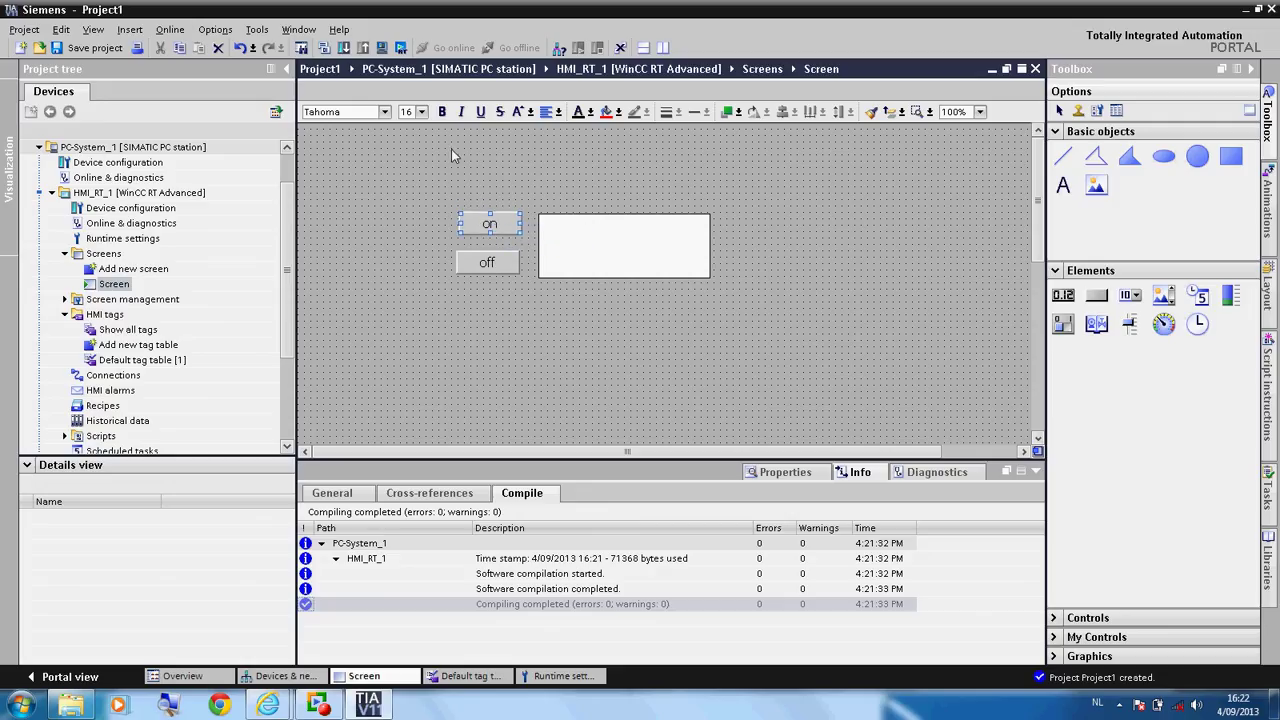
- Start the runtime, test the "on" and "off" buttons' effect on the rectangle, and close the runtime window
click(401, 52)
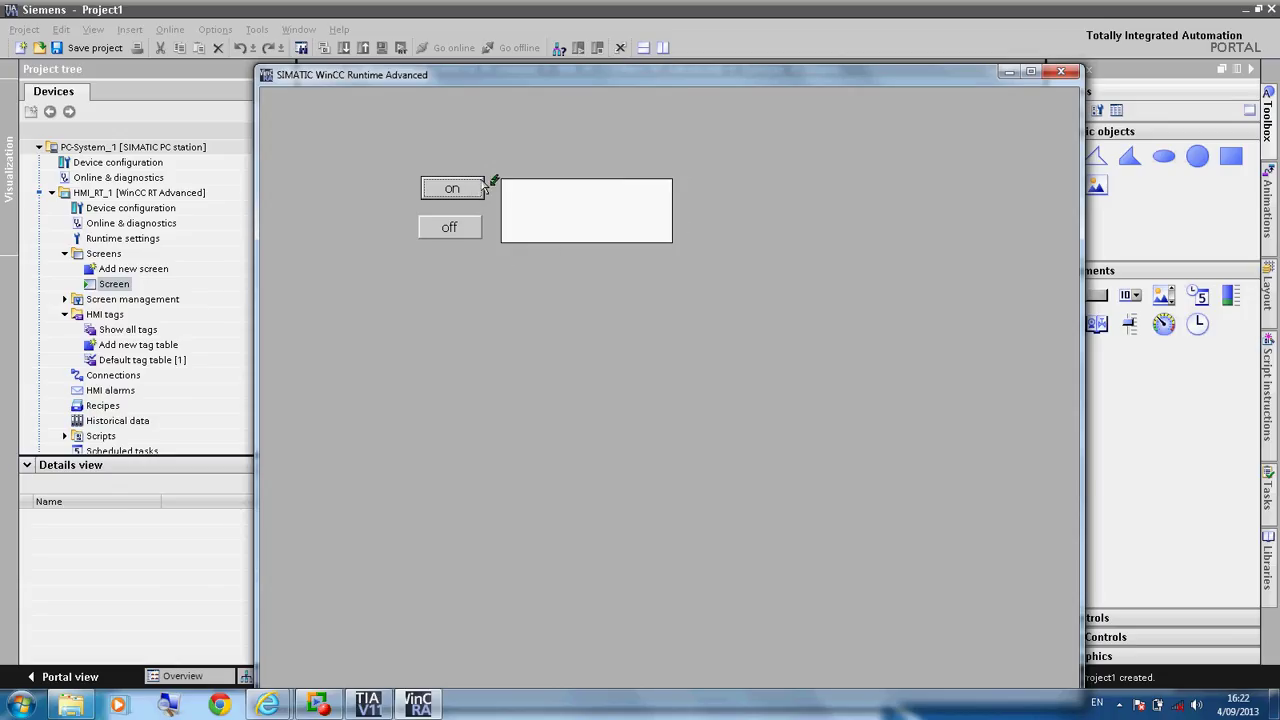
click(452, 229)
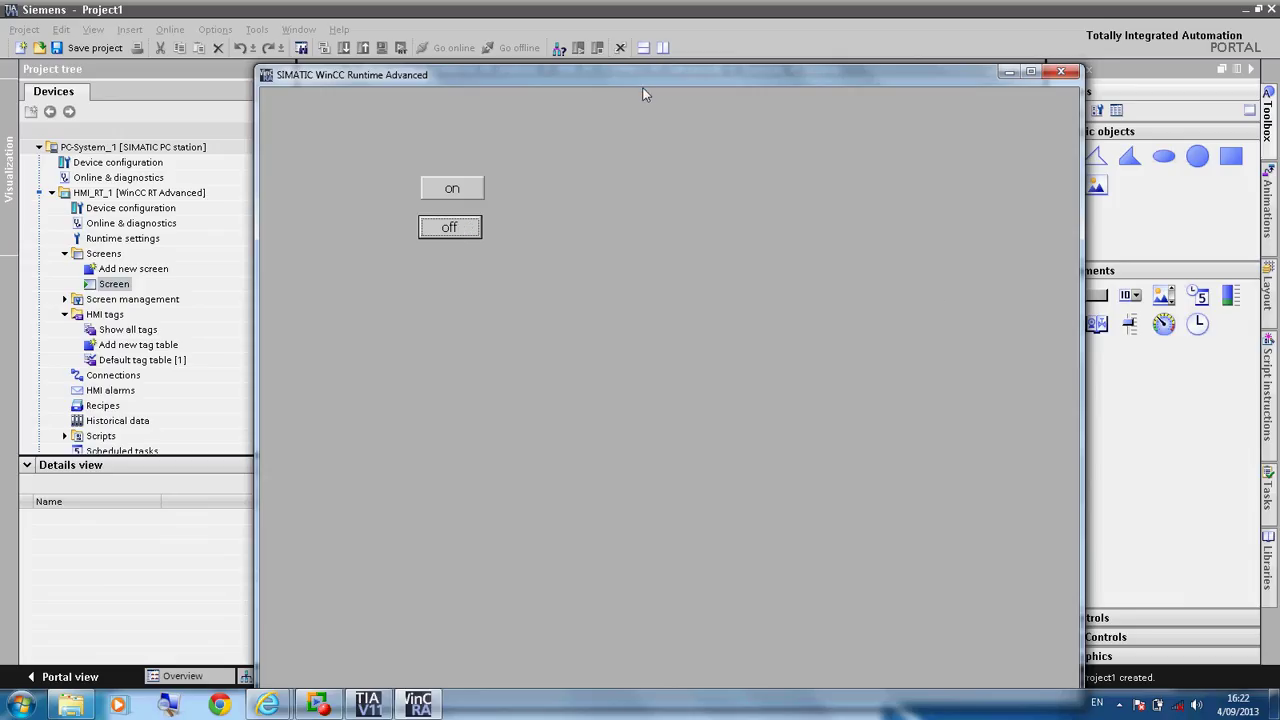
drag(642, 82, 582, 27)
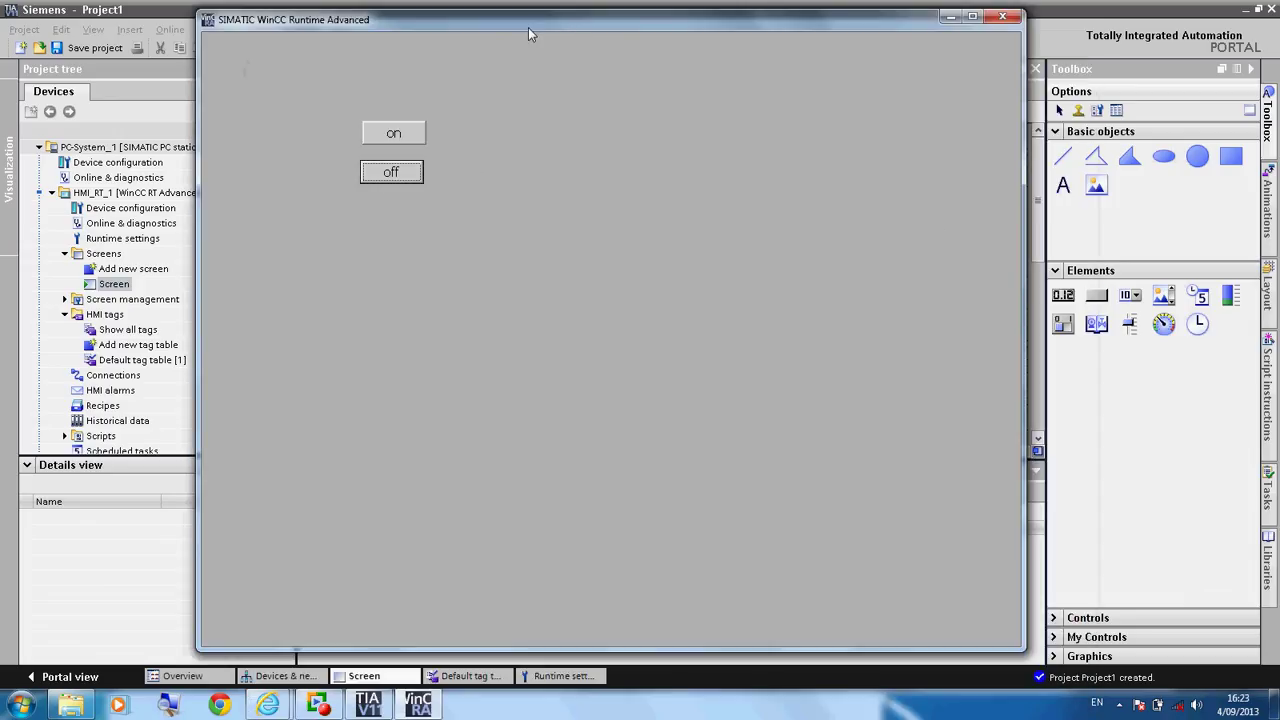
drag(830, 22, 813, 44)
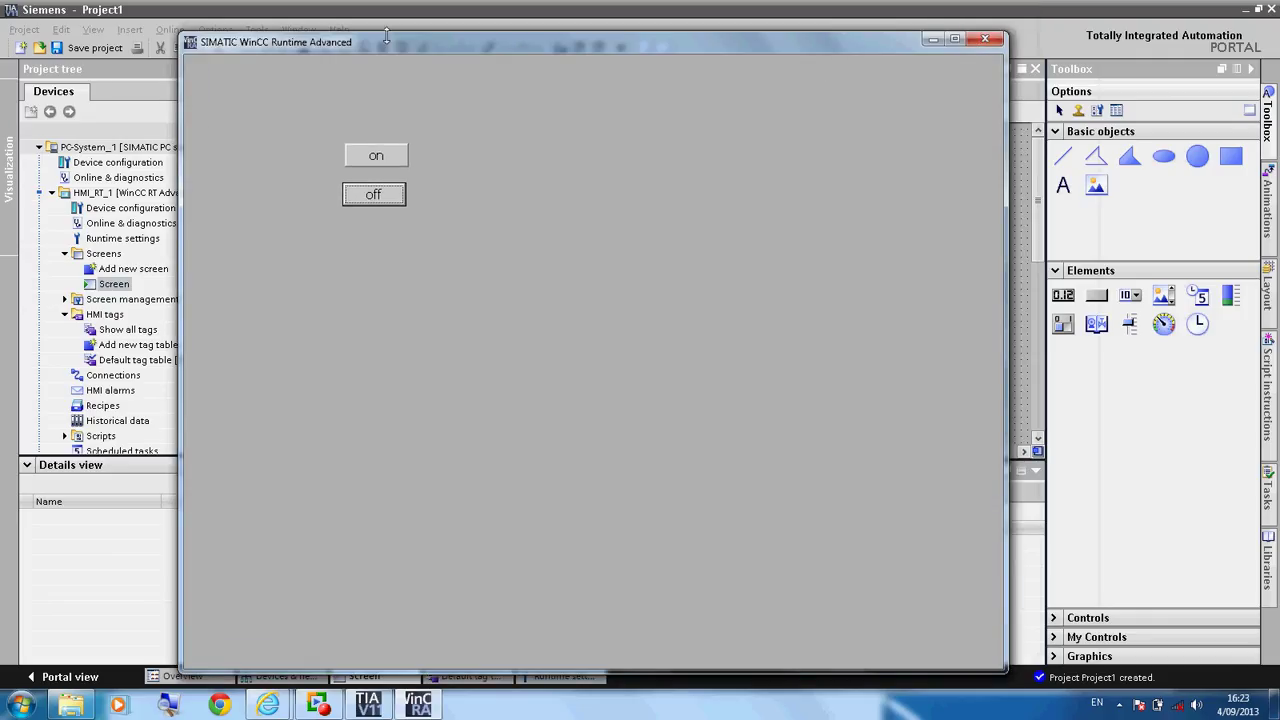
drag(415, 38, 422, 32)
drag(521, 55, 466, 58)
click(941, 38)
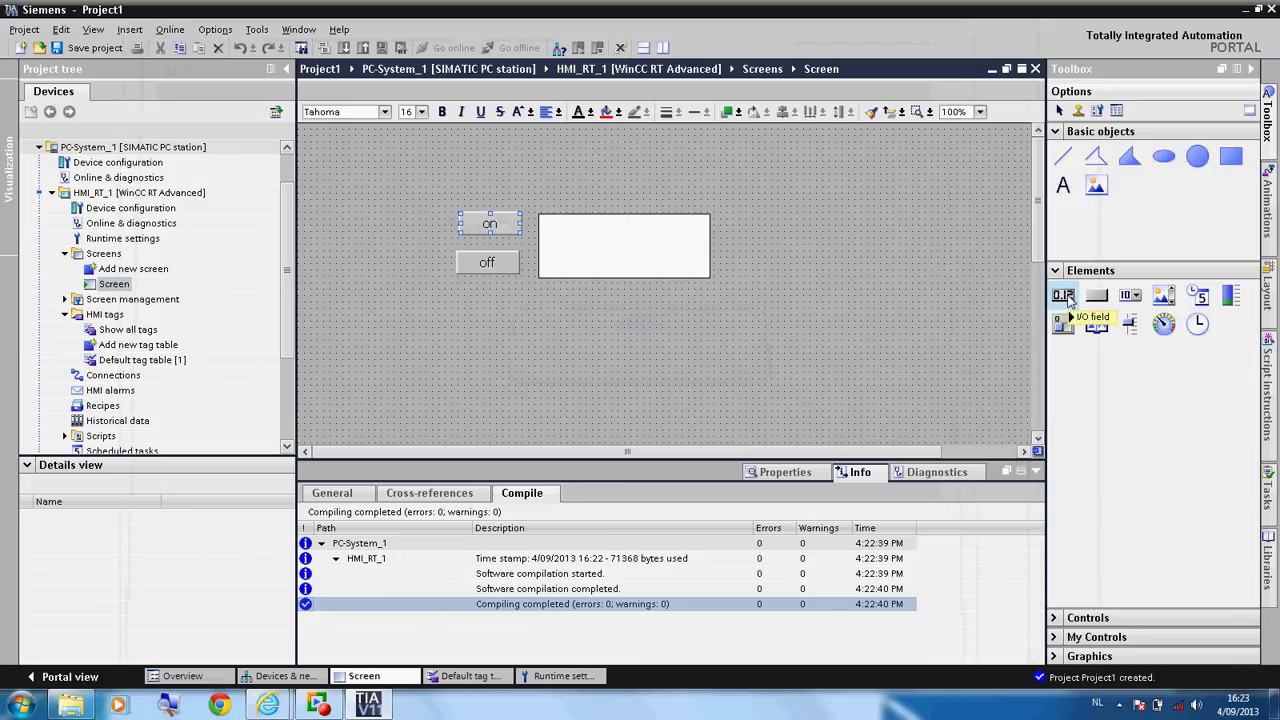
- Place an I/O field just below the rectangle and open its general properties
drag(1063, 295, 562, 294)
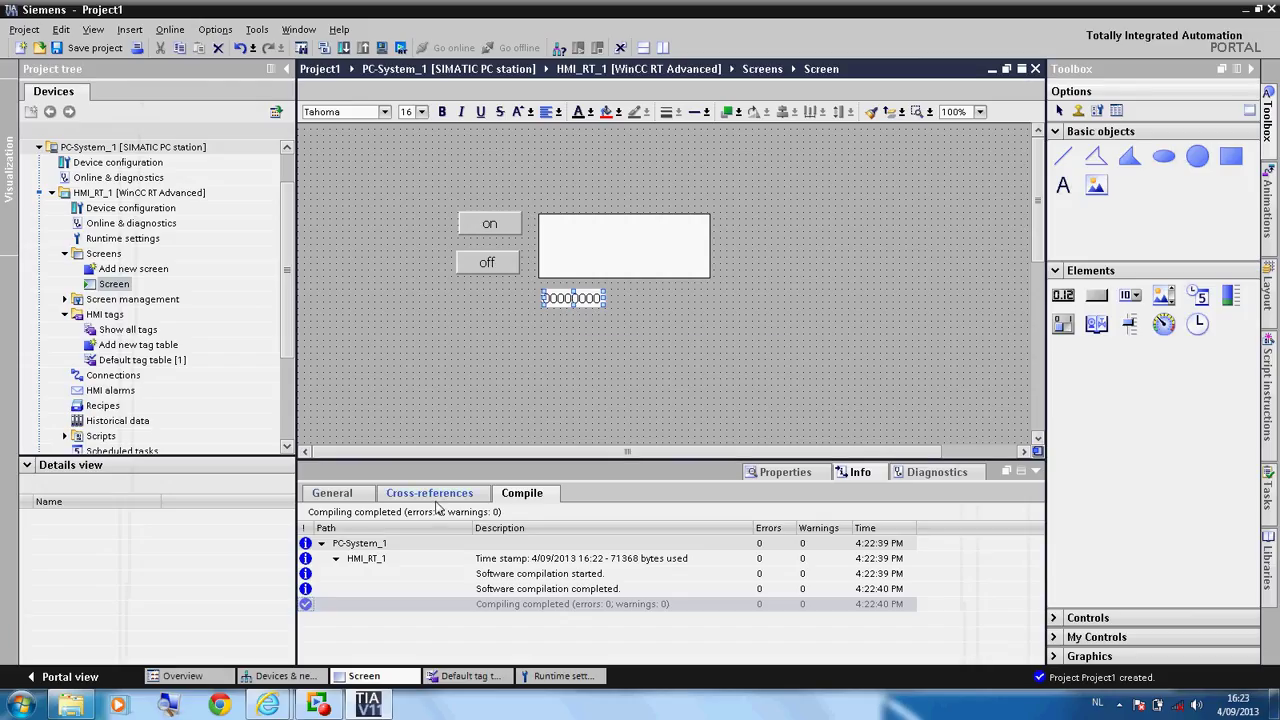
click(340, 497)
click(400, 496)
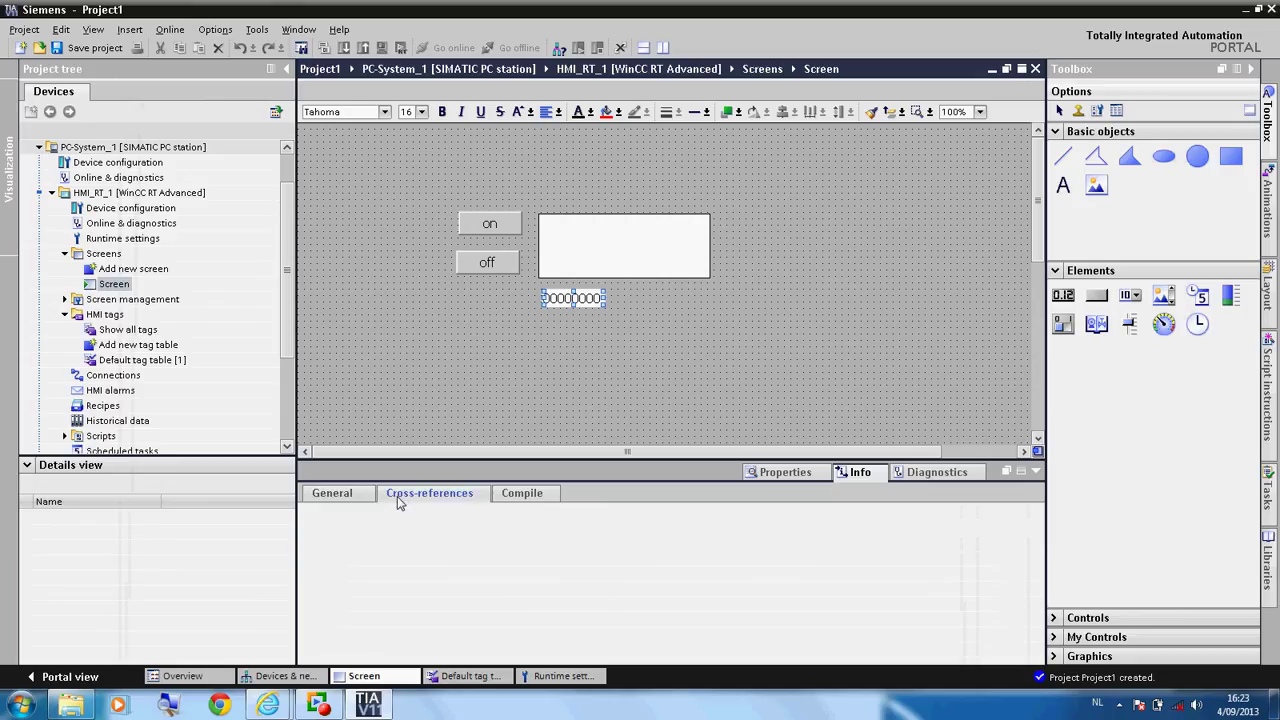
click(810, 478)
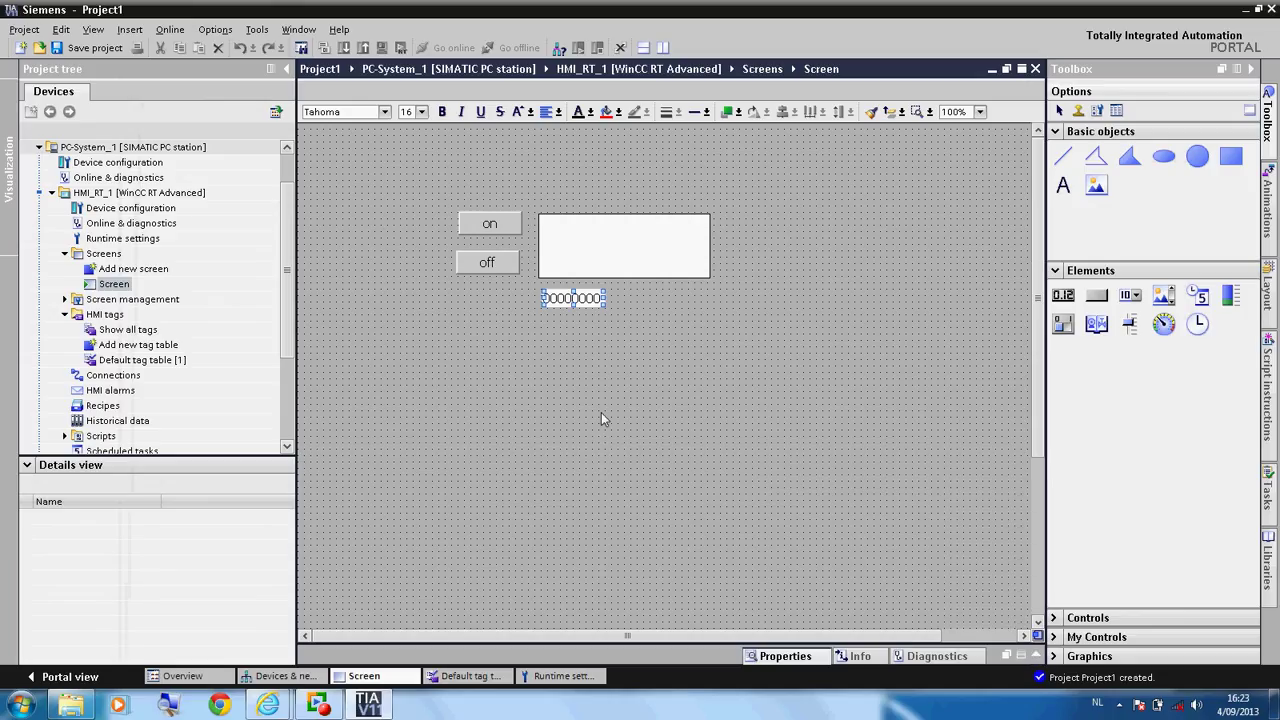
click(1035, 658)
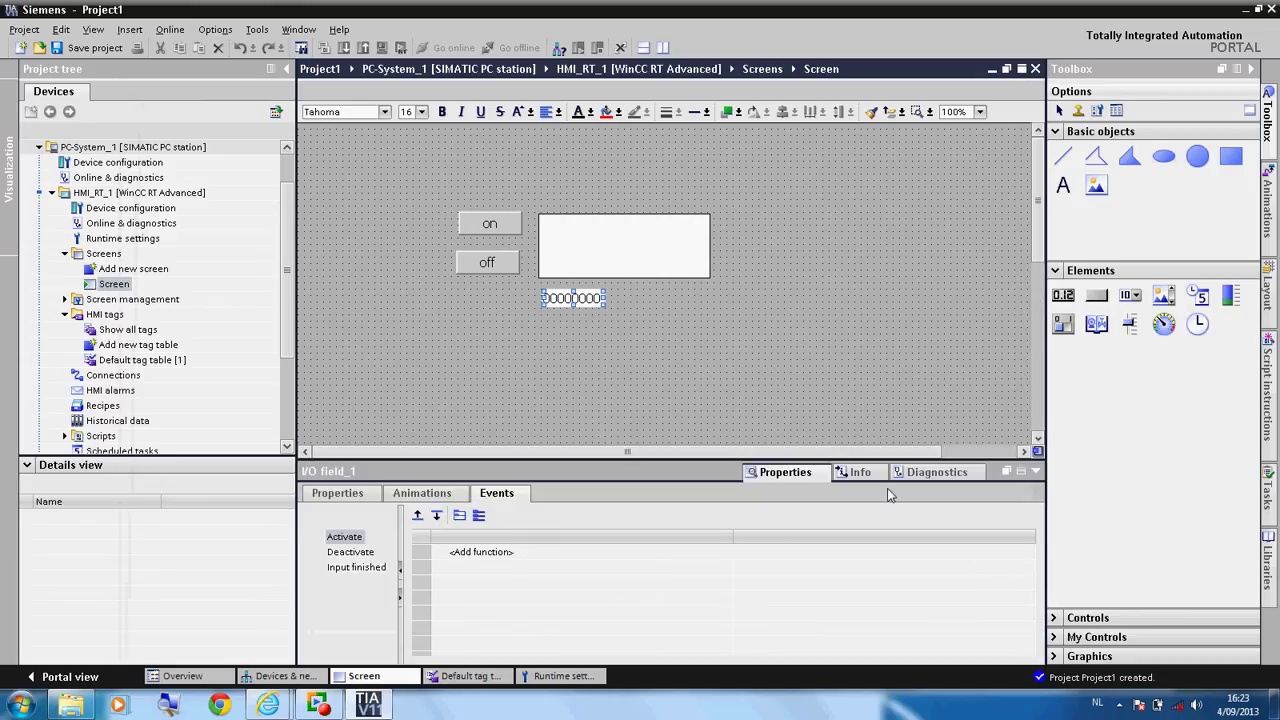
click(340, 493)
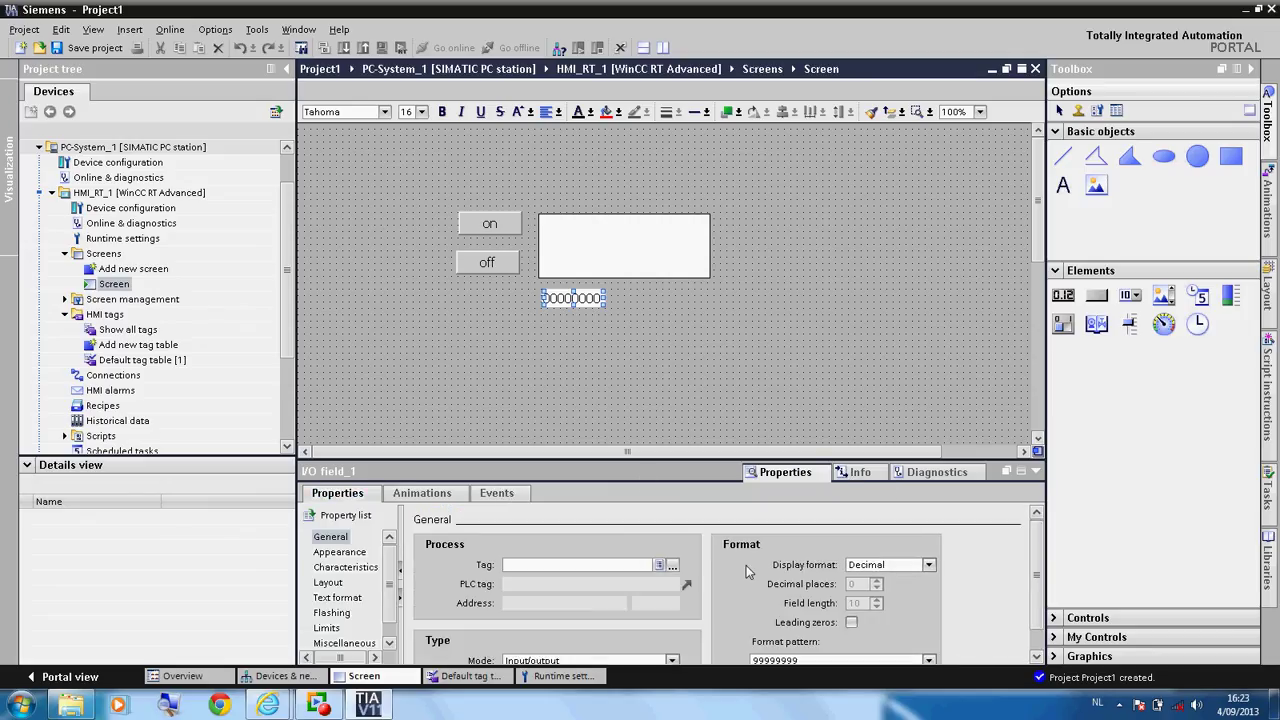
- Link the I/O field's process tag to HMI_Tag_1
click(672, 565)
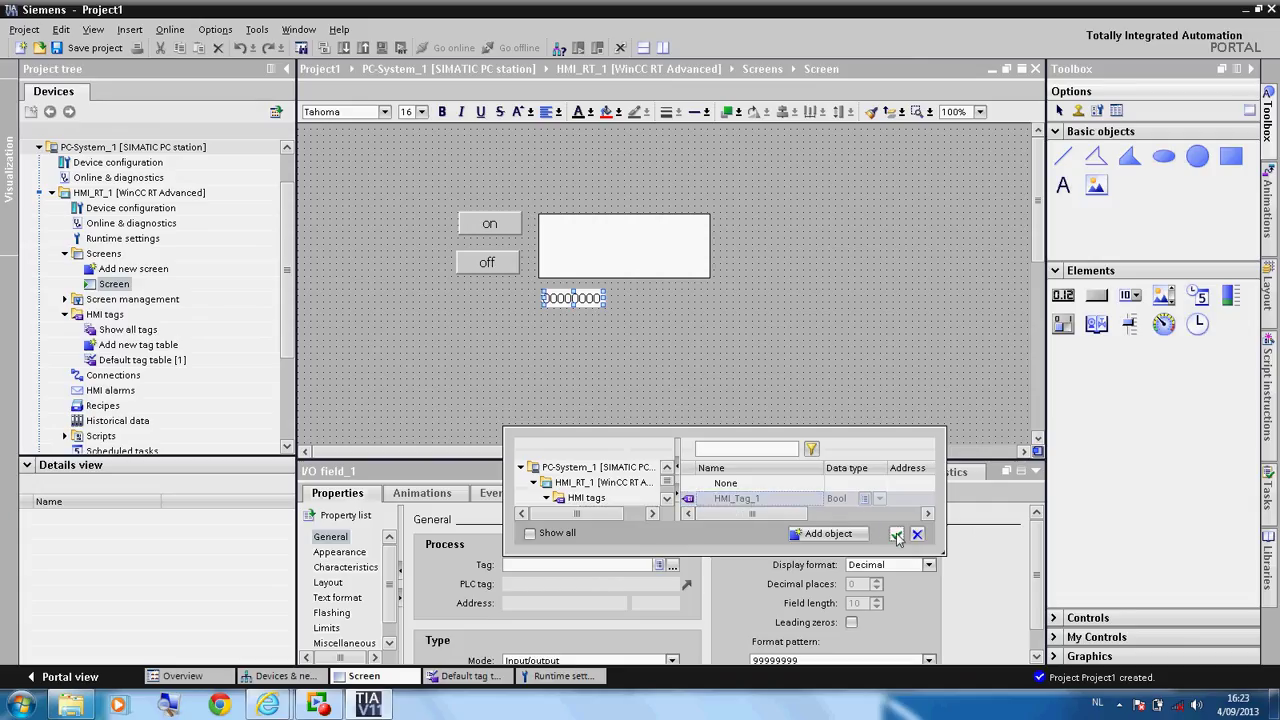
click(893, 534)
click(563, 330)
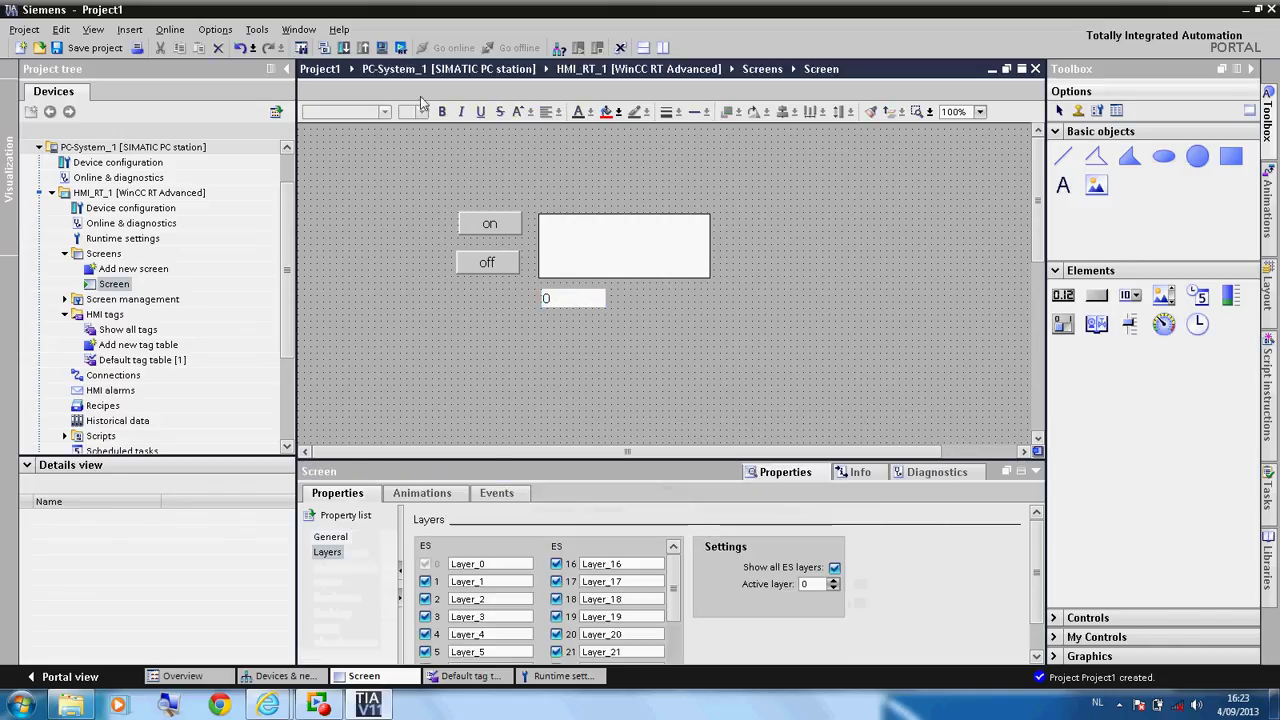
- Run the screen again to check the I/O field and rectangle with both buttons, and close the runtime
click(400, 47)
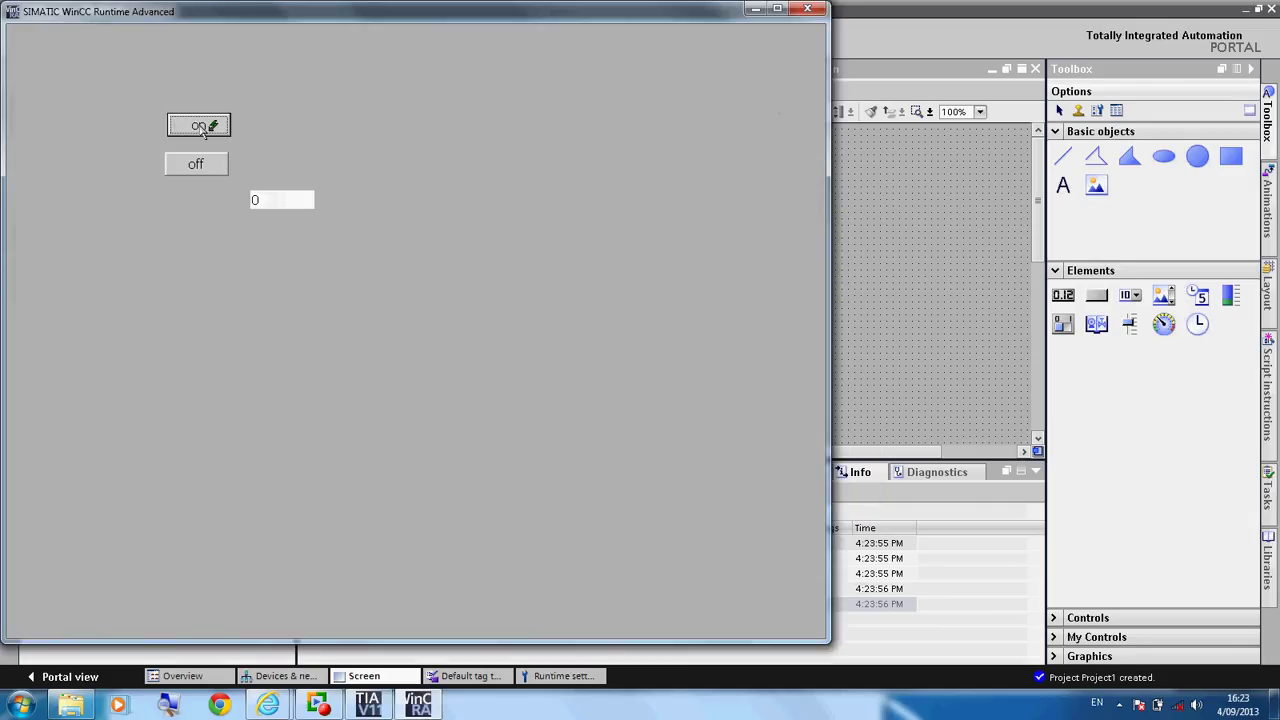
click(199, 126)
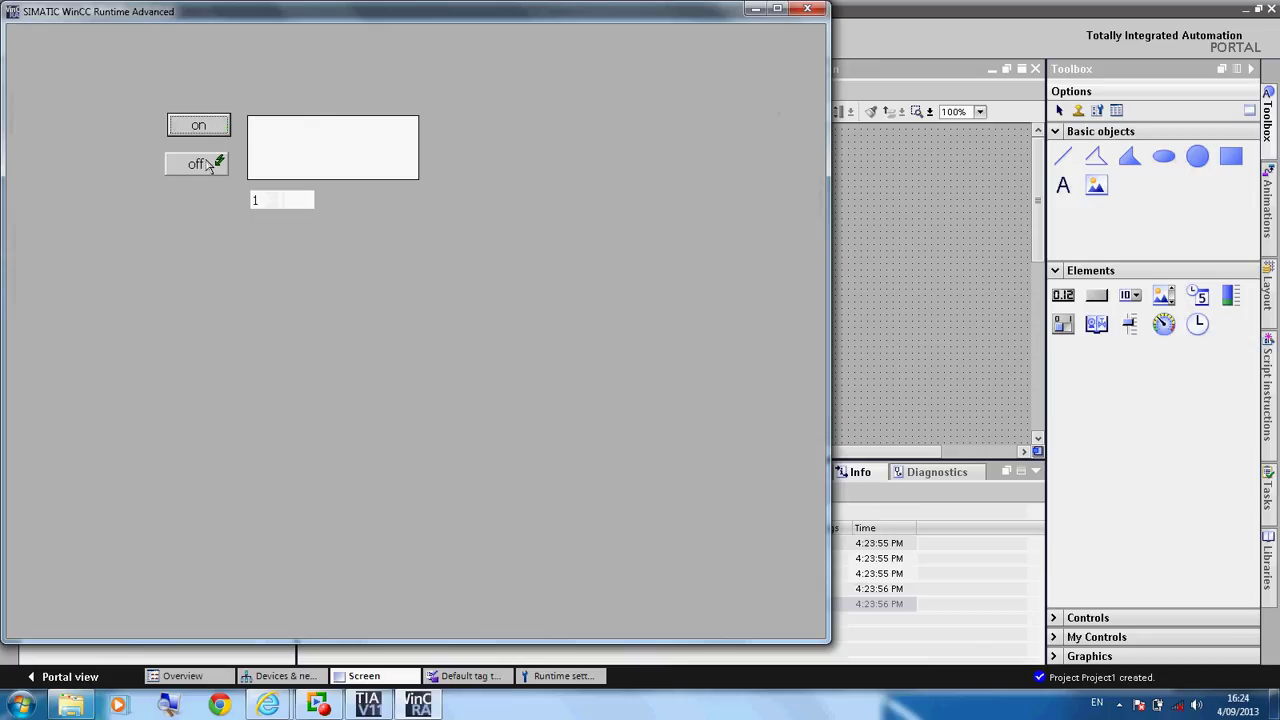
click(208, 166)
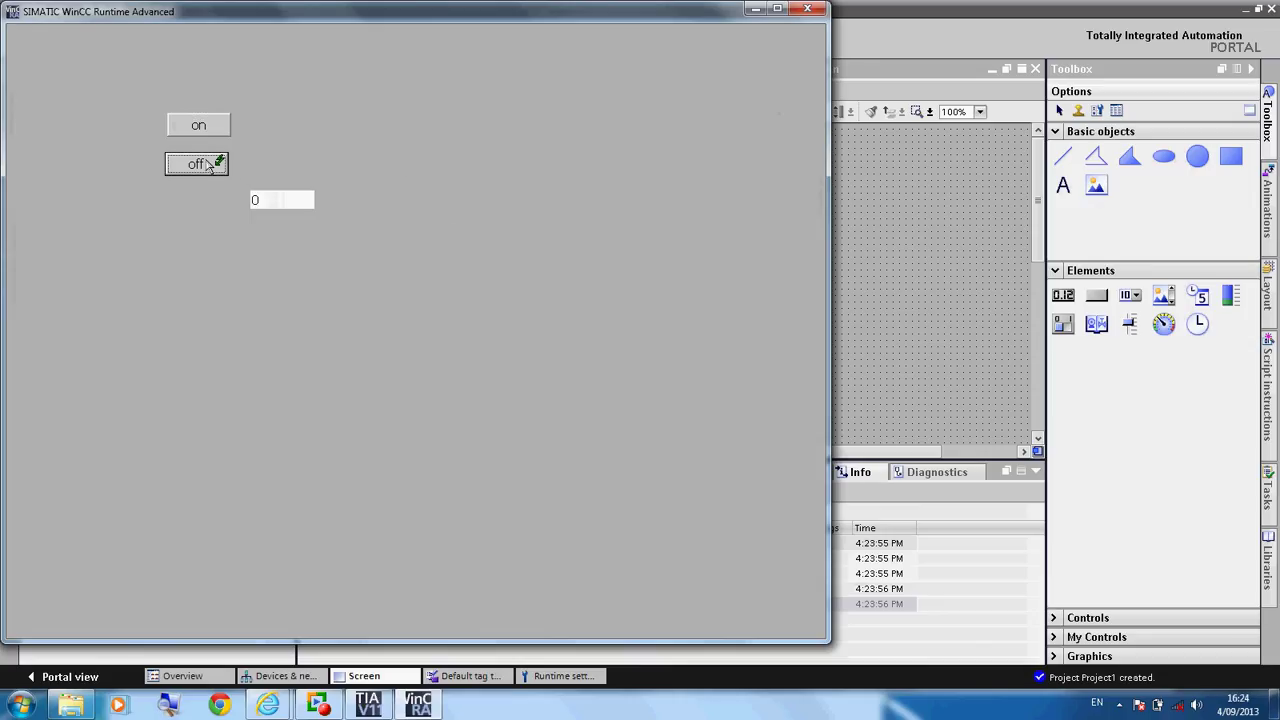
click(812, 12)
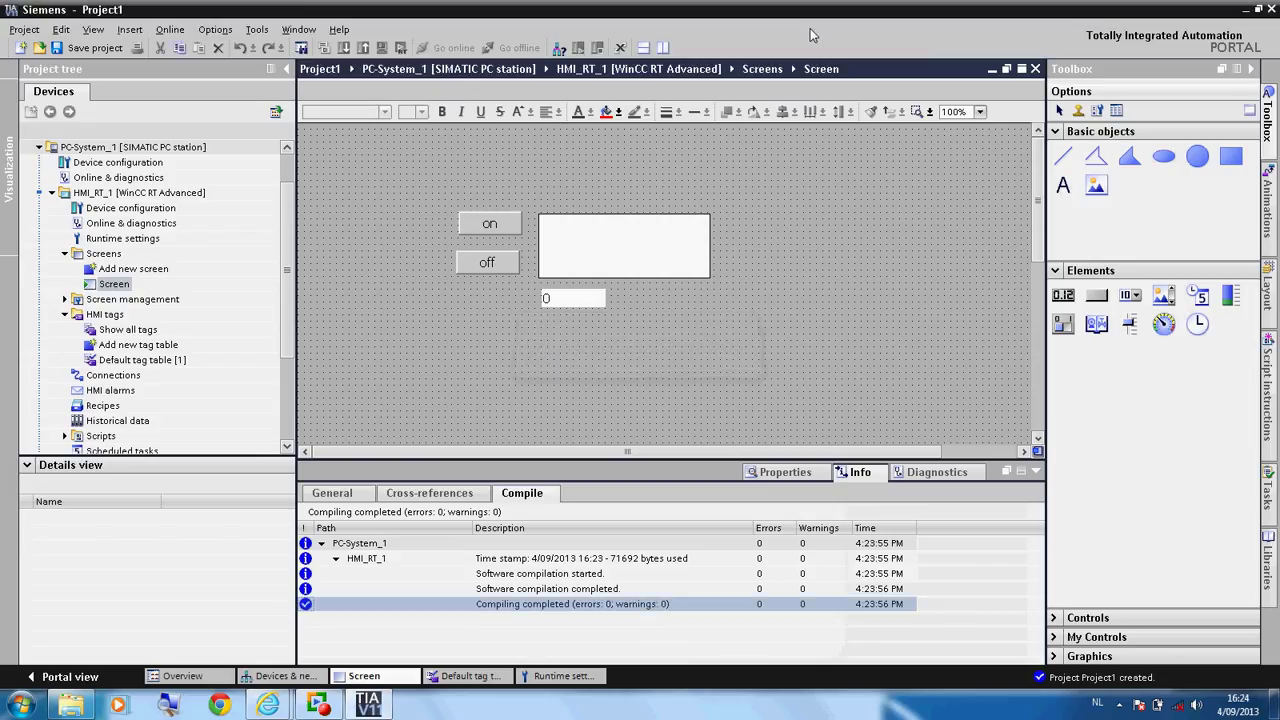